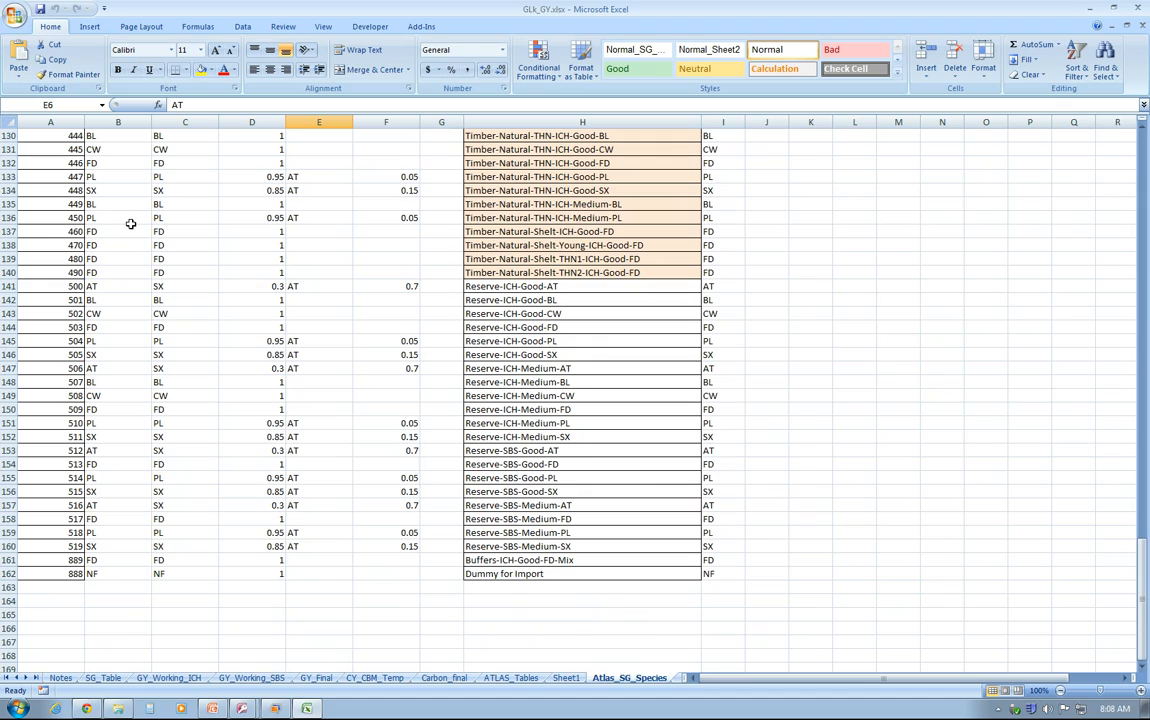
Step: Copy the stand group species data in A2:F162 of the Atlas_SG_Species worksheet, leaving out the header row
{"action": "scroll", "coordinate": [130, 224], "scroll_direction": "up", "scroll_amount": 20}
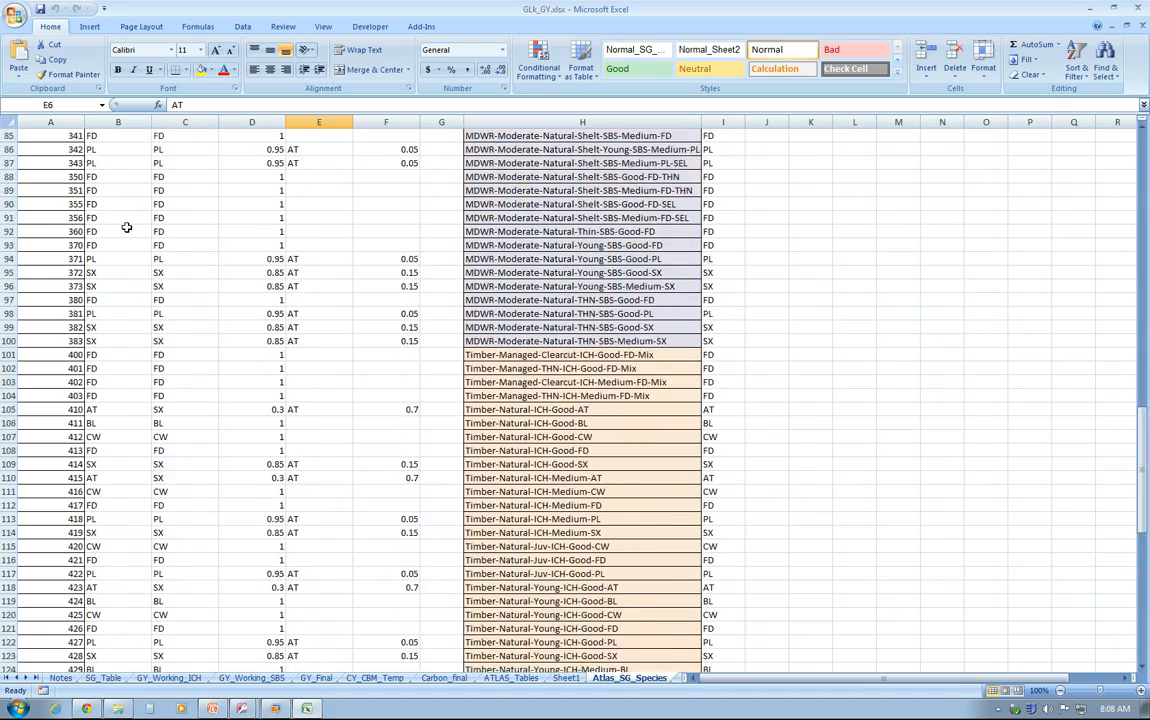
{"action": "scroll", "coordinate": [123, 231], "scroll_direction": "up", "scroll_amount": 20}
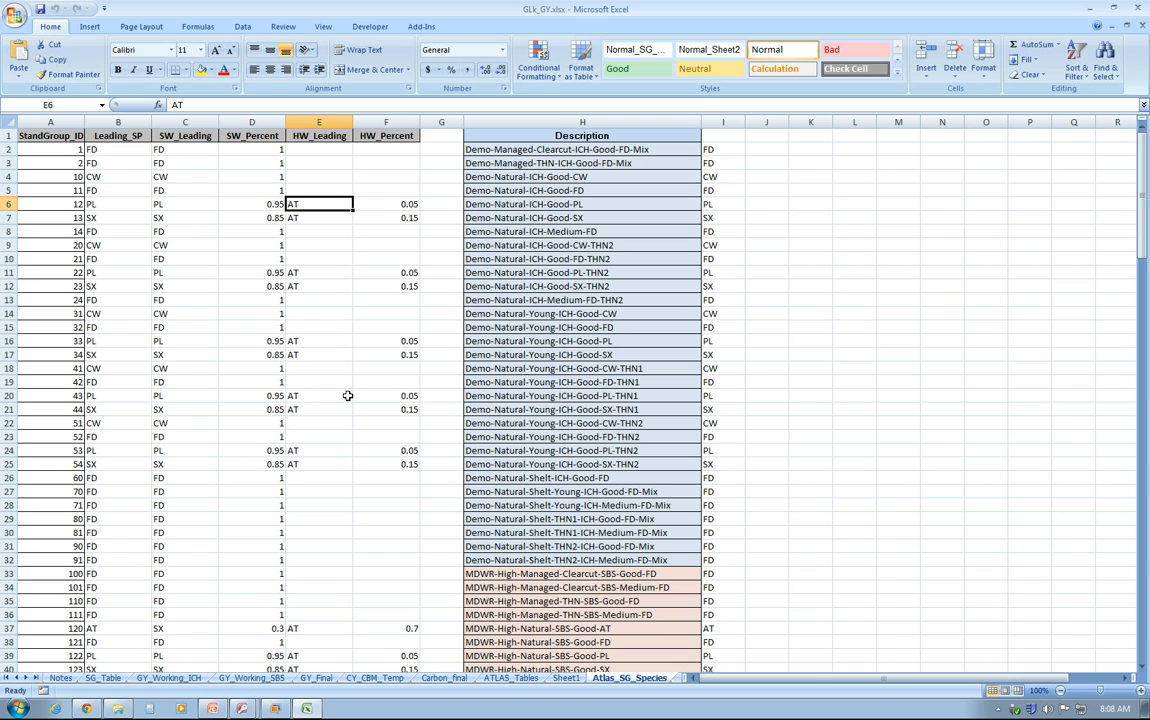
{"action": "scroll", "coordinate": [205, 335], "scroll_direction": "down", "scroll_amount": 2}
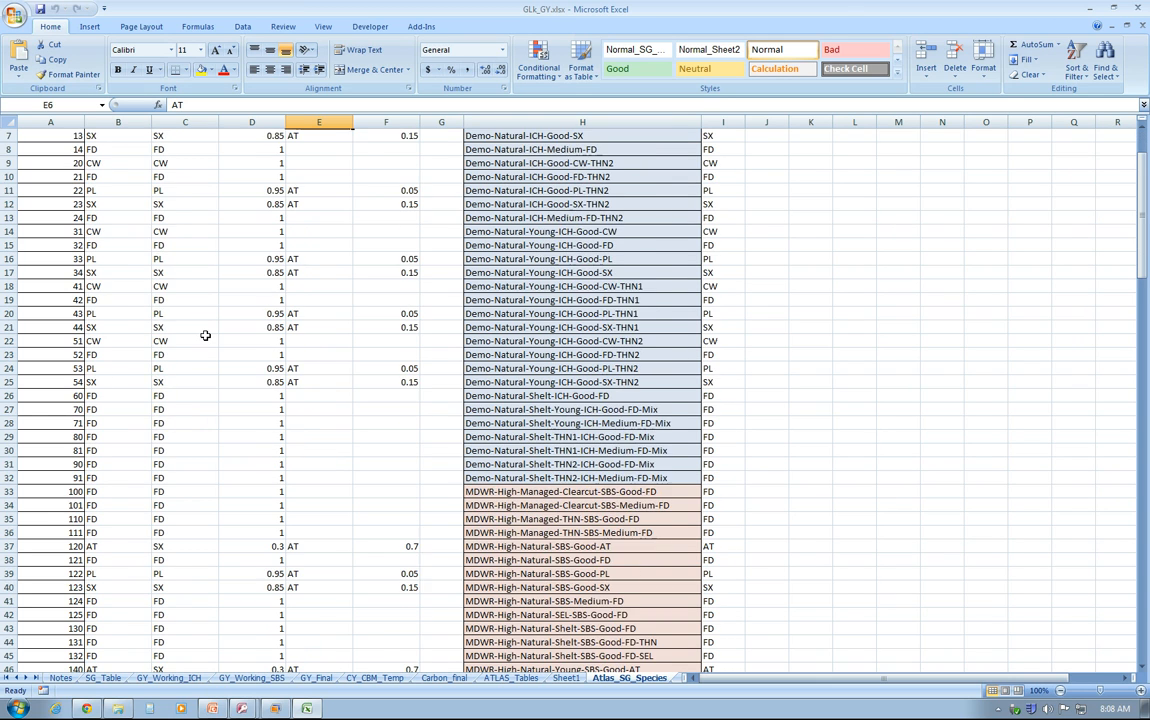
{"action": "scroll", "coordinate": [205, 335], "scroll_direction": "up", "scroll_amount": 2}
{"action": "left_click_drag", "start_coordinate": [45, 149], "coordinate": [398, 640]}
{"action": "key", "text": "ctrl+c"}
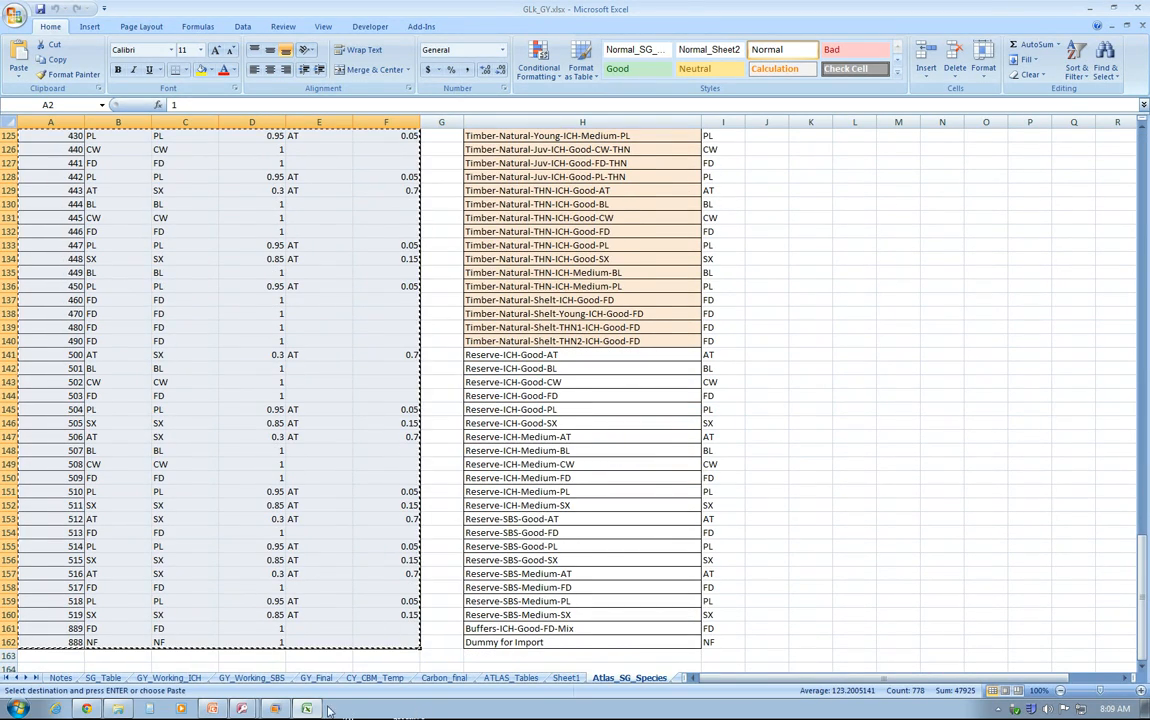
Step: Switch to the F2C_v1 database in Access and paste the copied species records into the ATLAS_SG_Species table, closing it when done
{"action": "key", "text": "alt+Tab"}
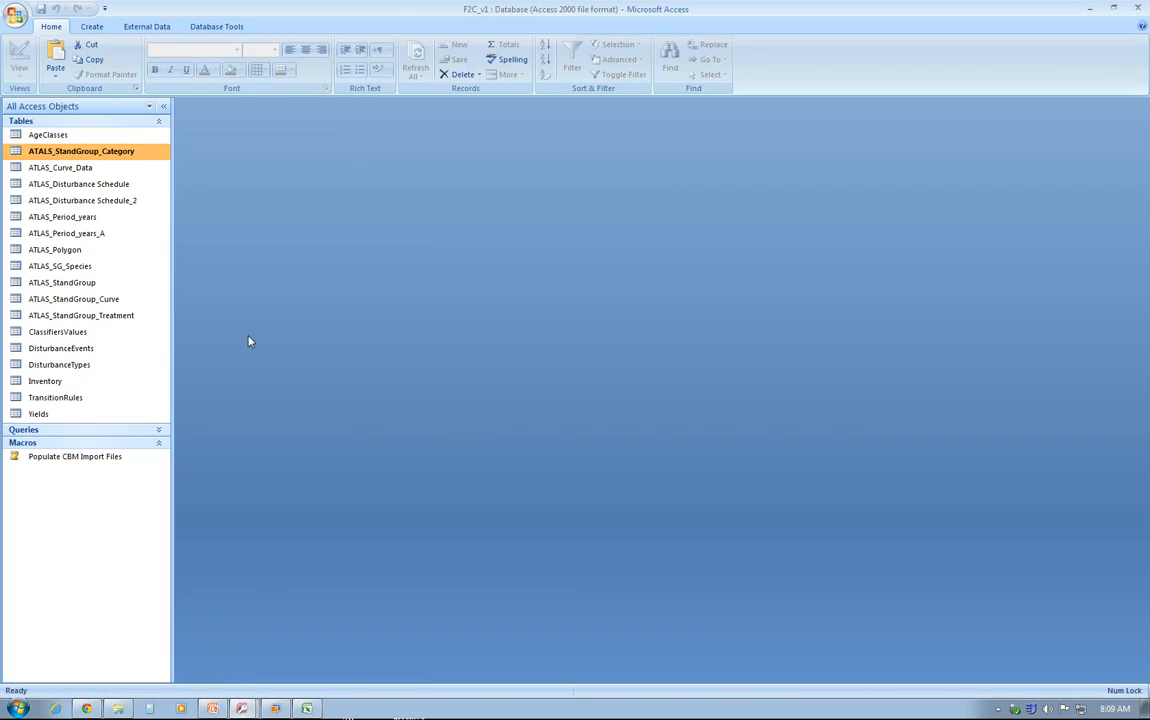
{"action": "double_click", "coordinate": [95, 273]}
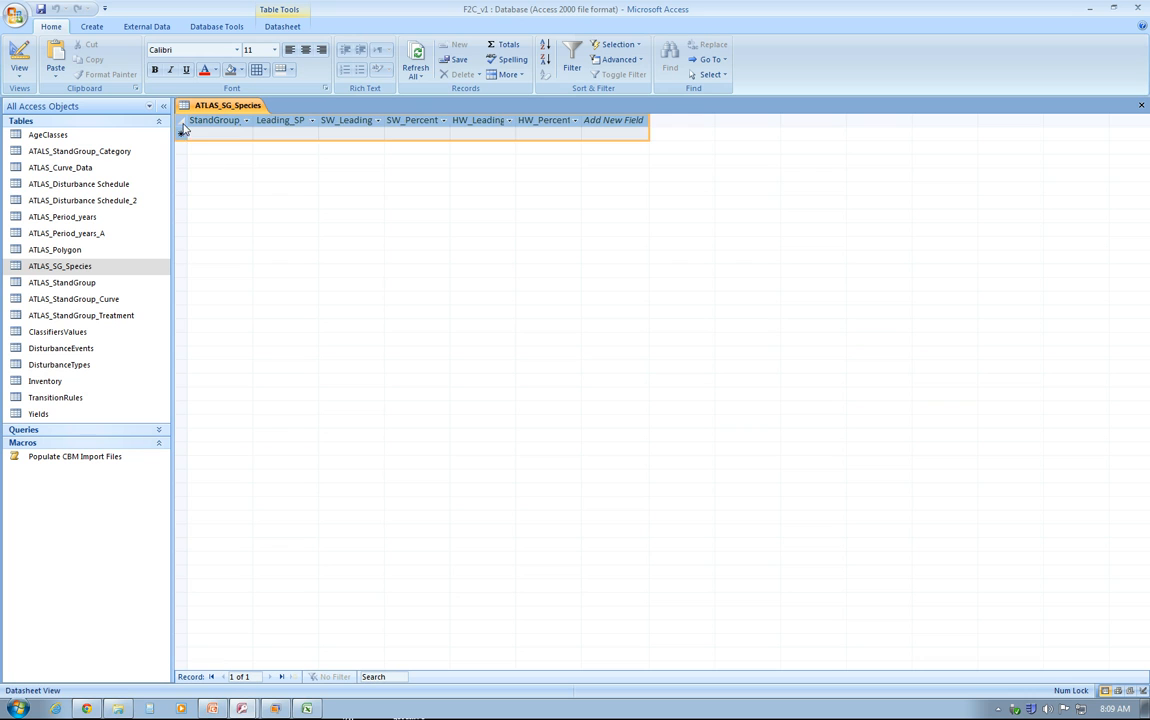
{"action": "key", "text": "ctrl+v"}
{"action": "left_click", "coordinate": [548, 390]}
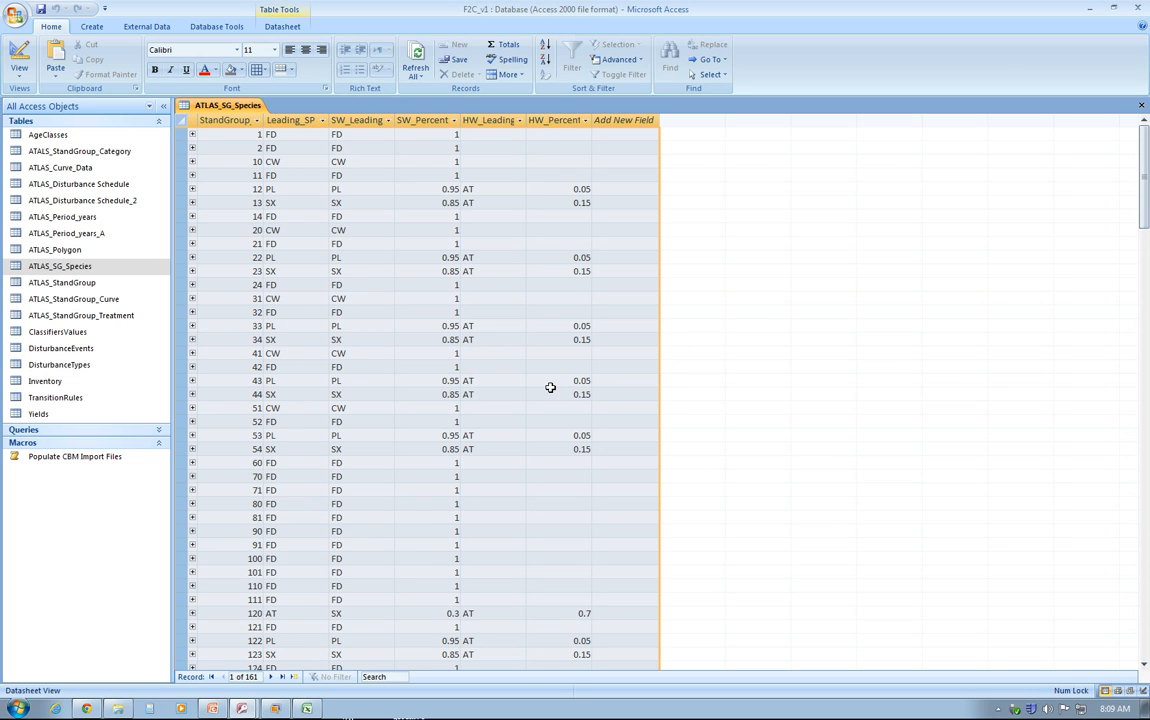
{"action": "left_click", "coordinate": [1138, 105]}
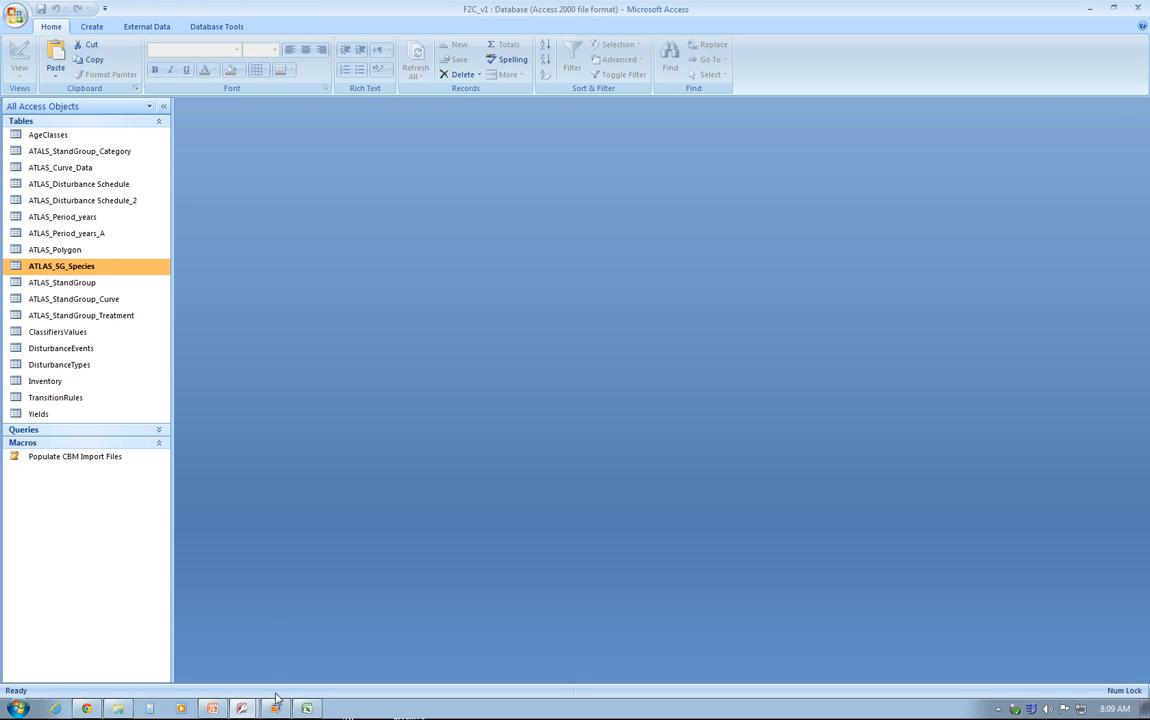
Step: Switch to the F2C_pres presentation in PowerPoint and highlight the StandGroup entry in the import-order table on slide 4
{"action": "left_click", "coordinate": [213, 708]}
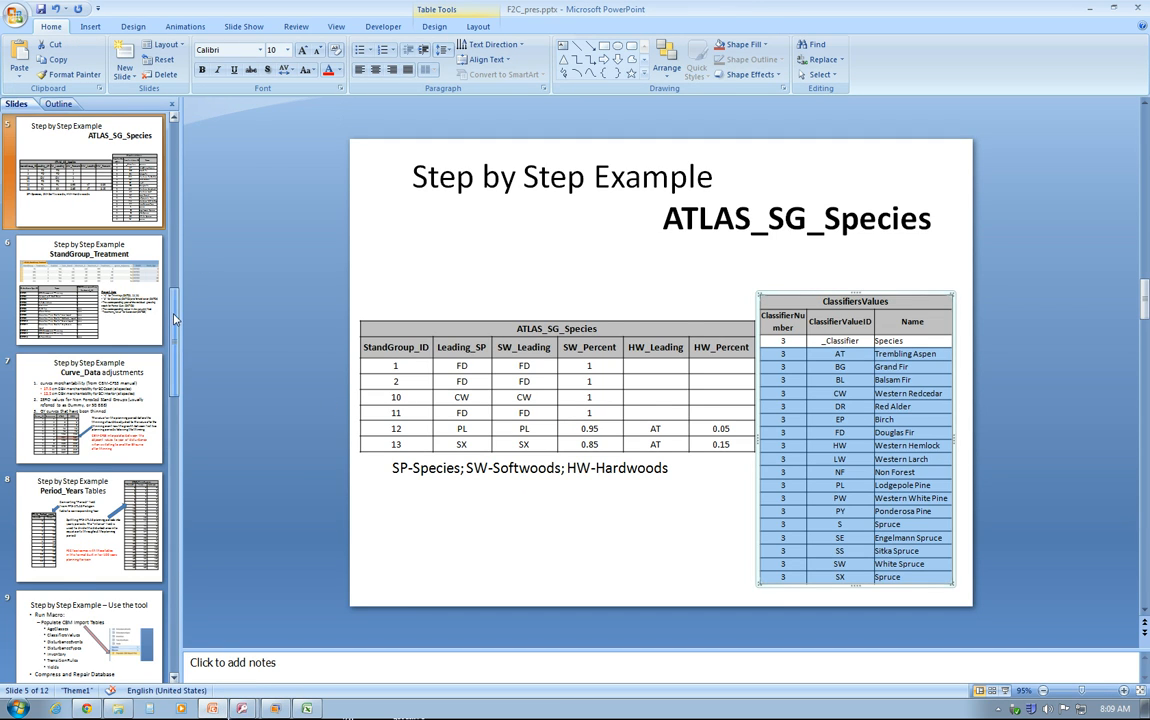
{"action": "left_click", "coordinate": [120, 215]}
{"action": "scroll", "coordinate": [120, 220], "scroll_direction": "up", "scroll_amount": 2}
{"action": "left_click", "coordinate": [120, 220]}
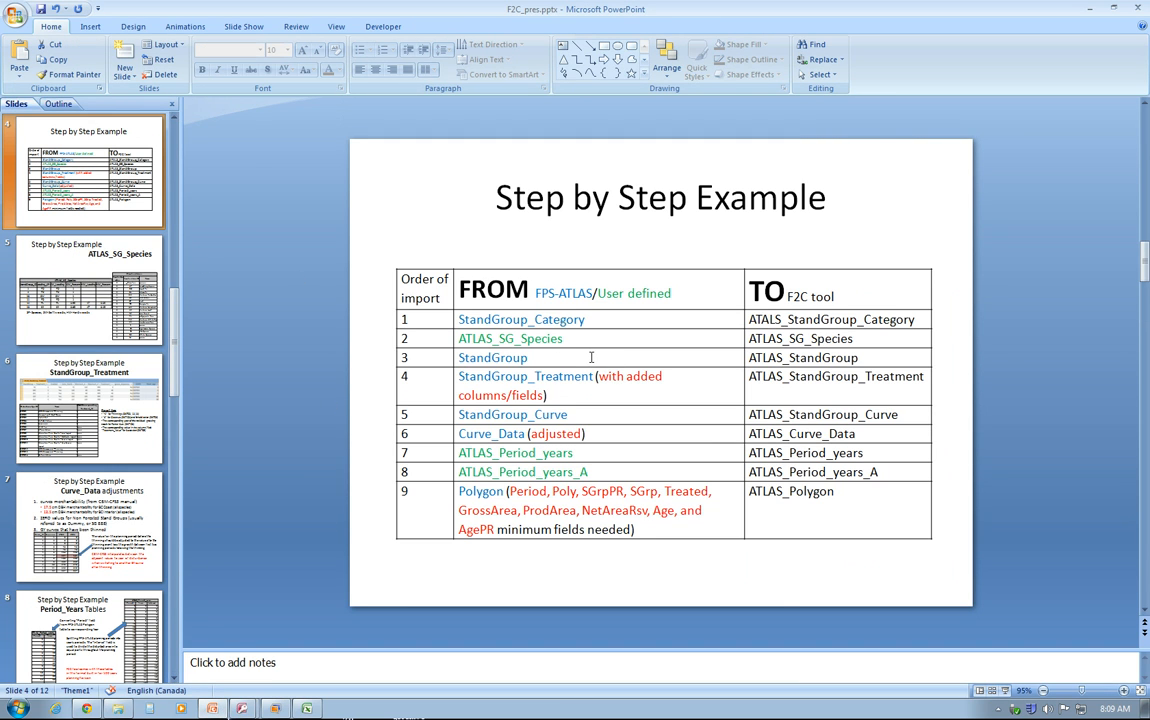
{"action": "left_click", "coordinate": [451, 357]}
{"action": "double_click", "coordinate": [460, 358]}
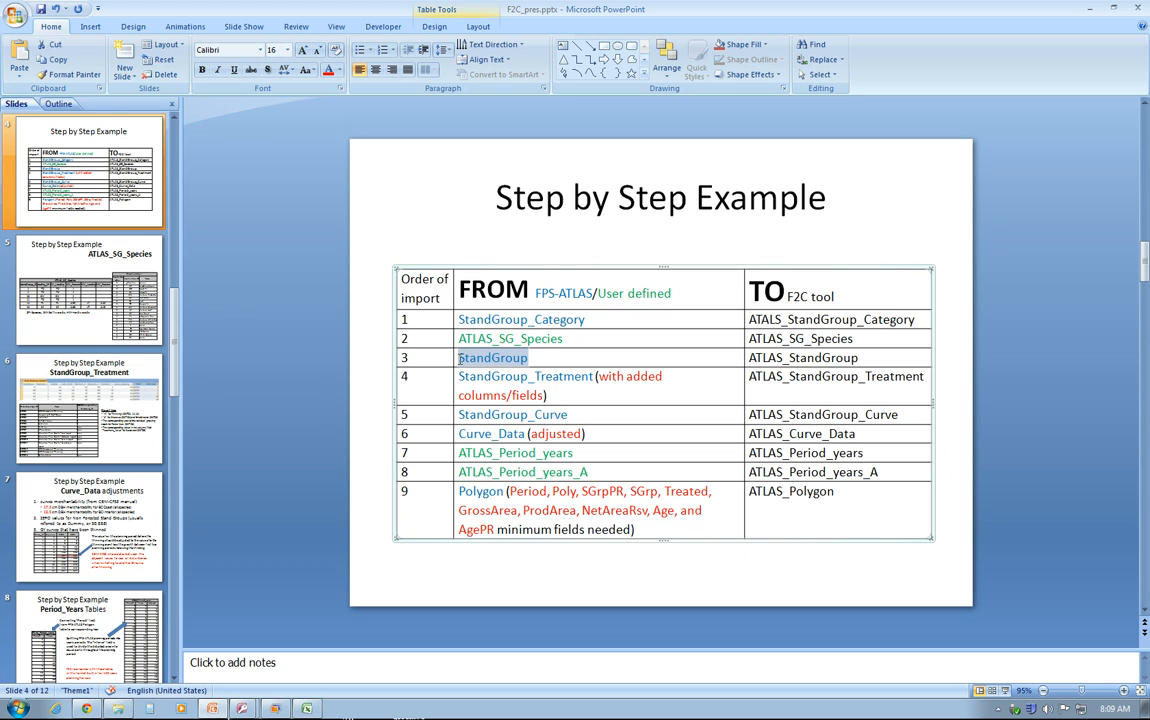
Step: Switch to the source ATLAS database in Access, close StandGroup_Category and copy all records of the StandGroup table
{"action": "left_click", "coordinate": [276, 708]}
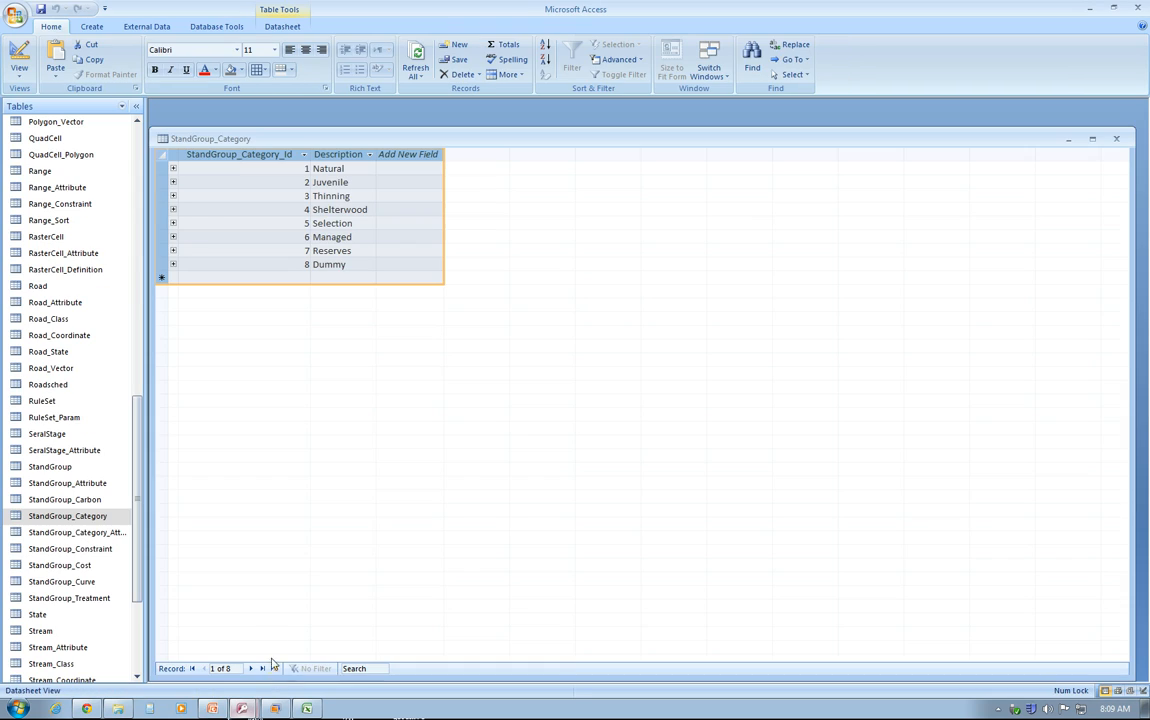
{"action": "left_click", "coordinate": [1117, 138]}
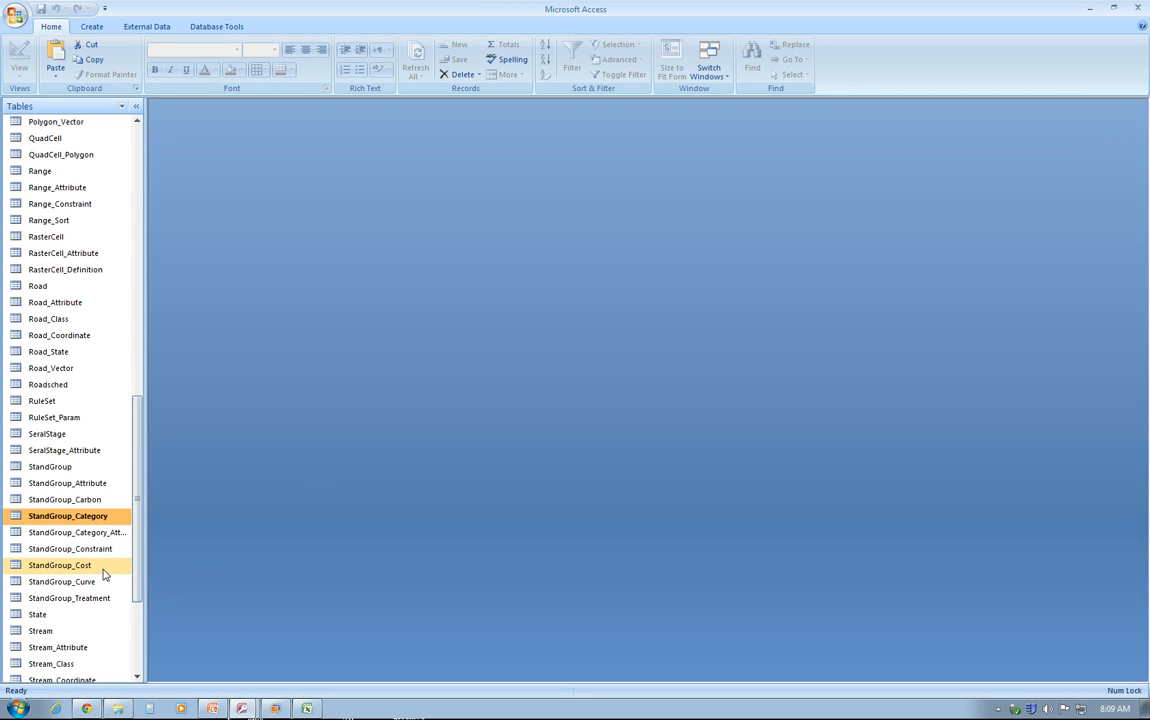
{"action": "double_click", "coordinate": [82, 470]}
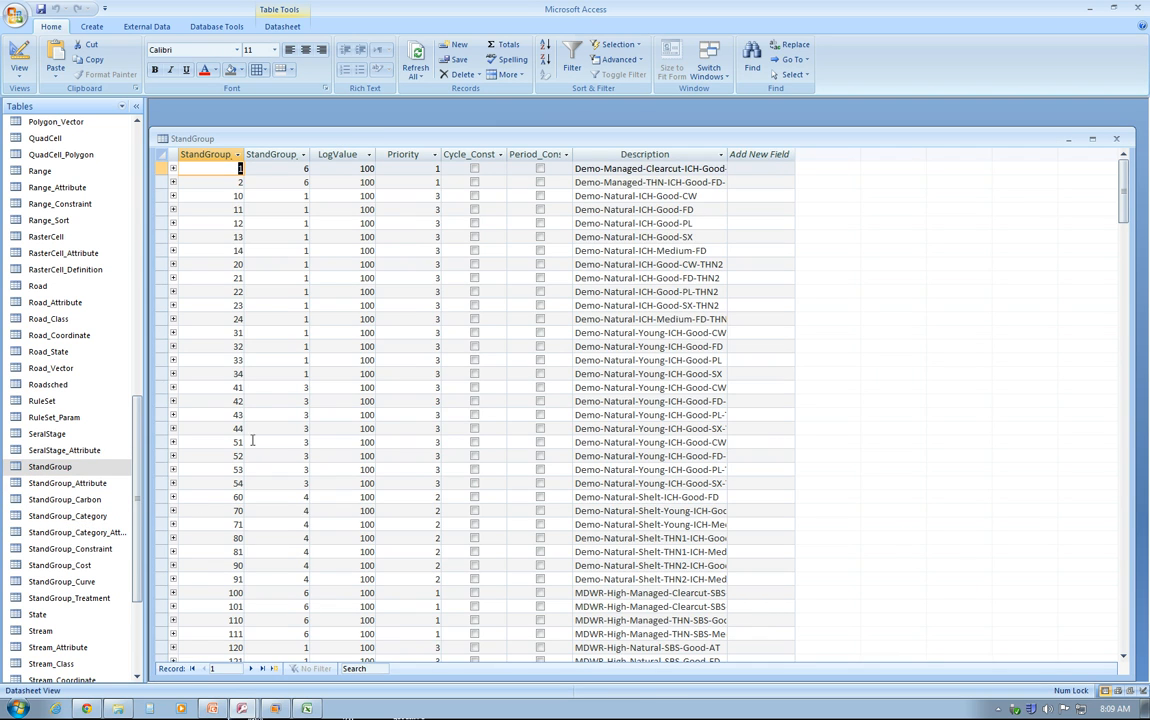
{"action": "left_click", "coordinate": [159, 156]}
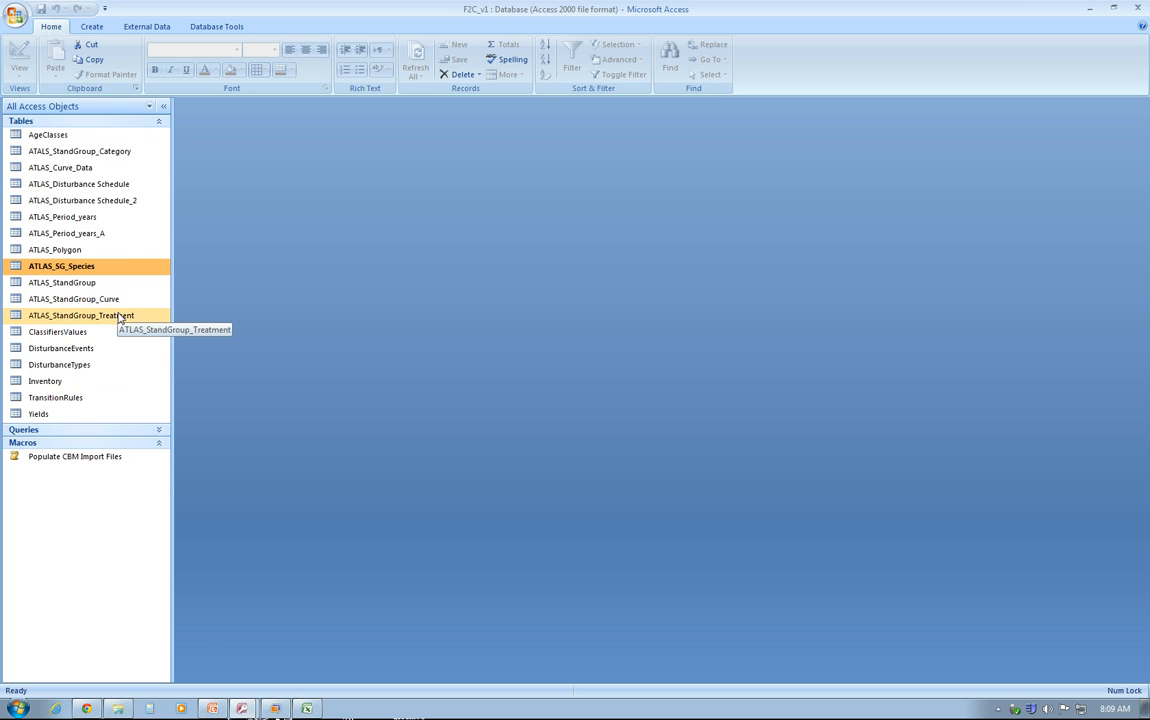
Step: Paste the copied stand group records into the ATLAS_StandGroup table of the F2C_v1 database and close the table
{"action": "left_click", "coordinate": [94, 284]}
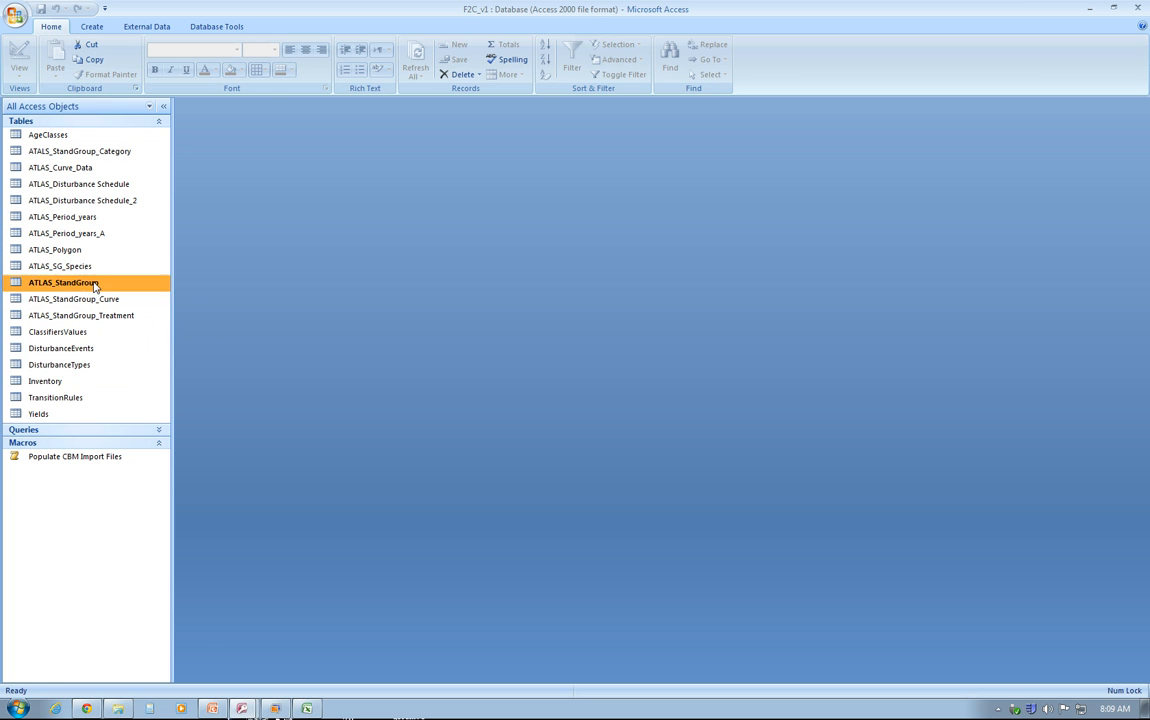
{"action": "double_click", "coordinate": [94, 284]}
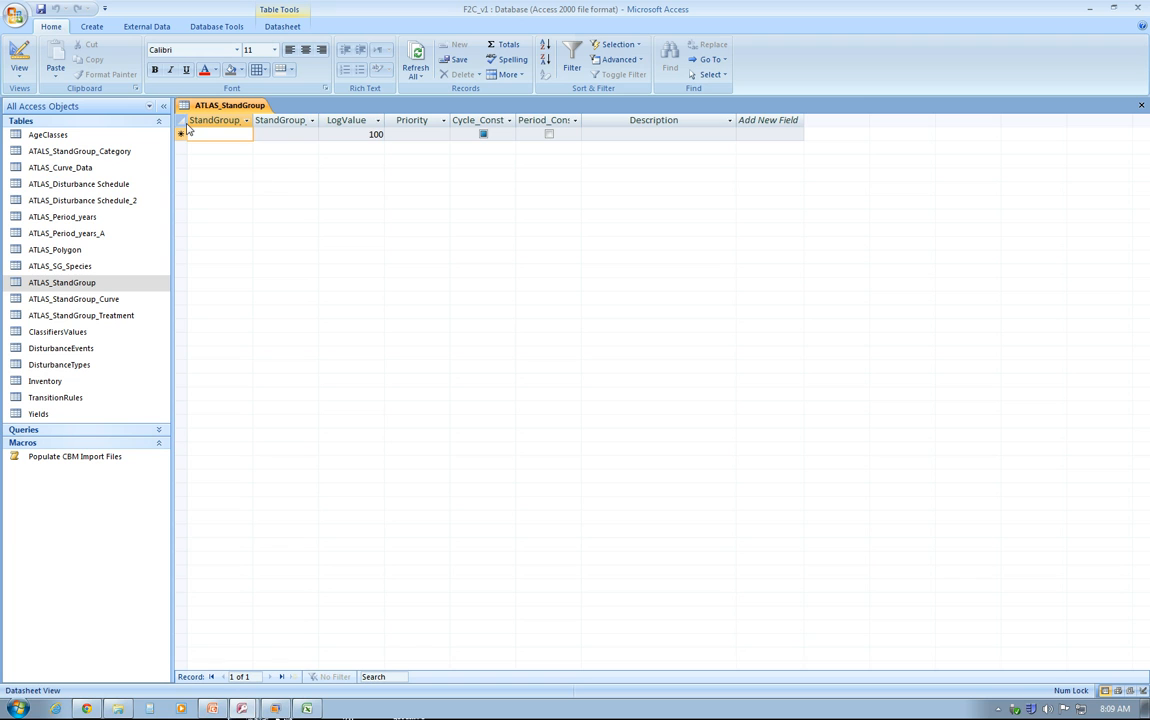
{"action": "left_click", "coordinate": [182, 123]}
{"action": "key", "text": "ctrl+v"}
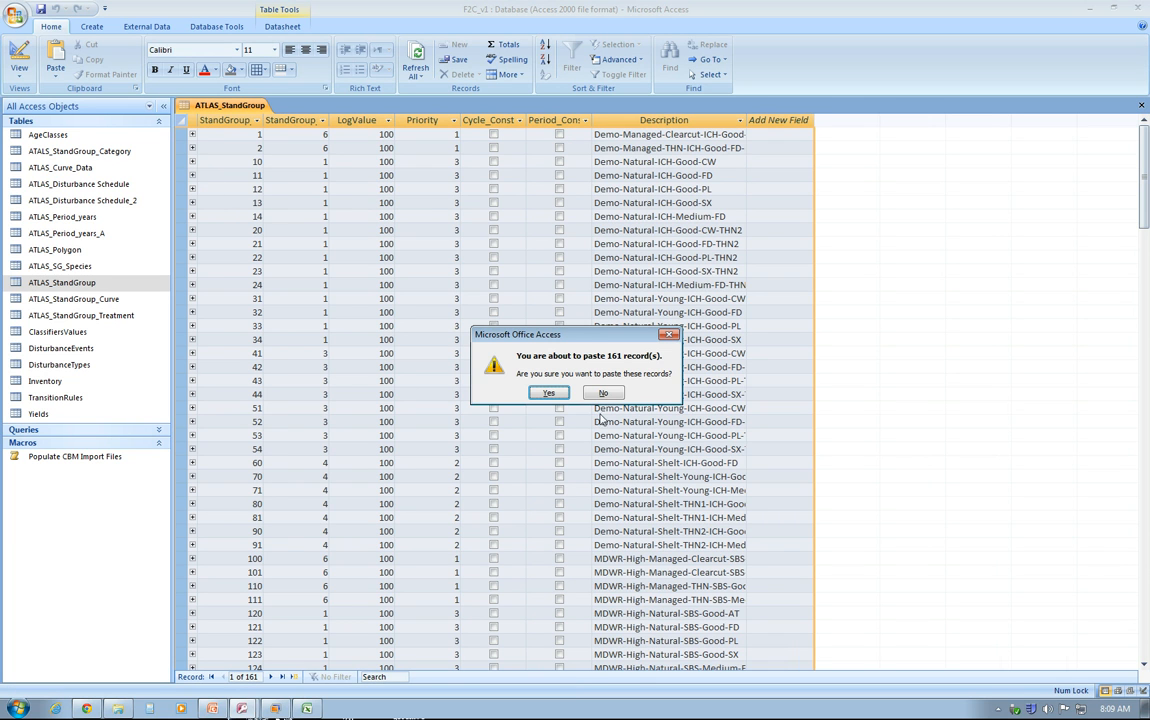
{"action": "left_click", "coordinate": [548, 392]}
{"action": "left_click", "coordinate": [1141, 105]}
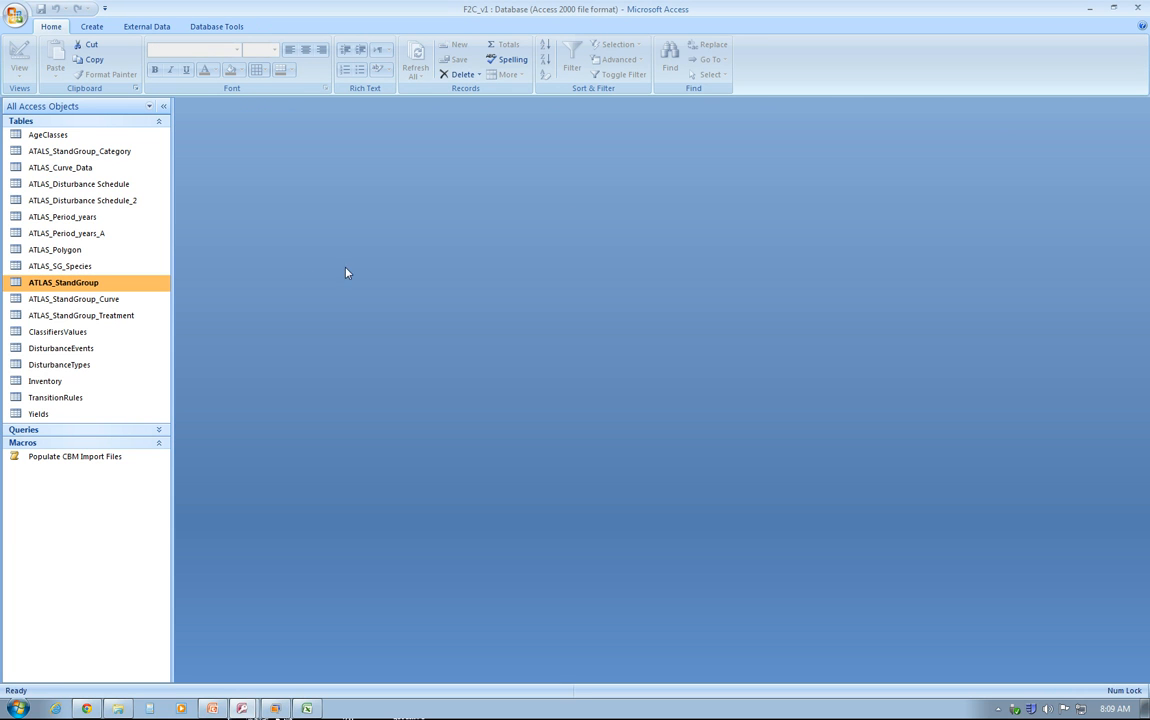
Step: Highlight StandGroup_Treatment in the PowerPoint import-order table and review the SG_TReat_CBM worksheet in Excel from its first row
{"action": "left_click", "coordinate": [213, 708]}
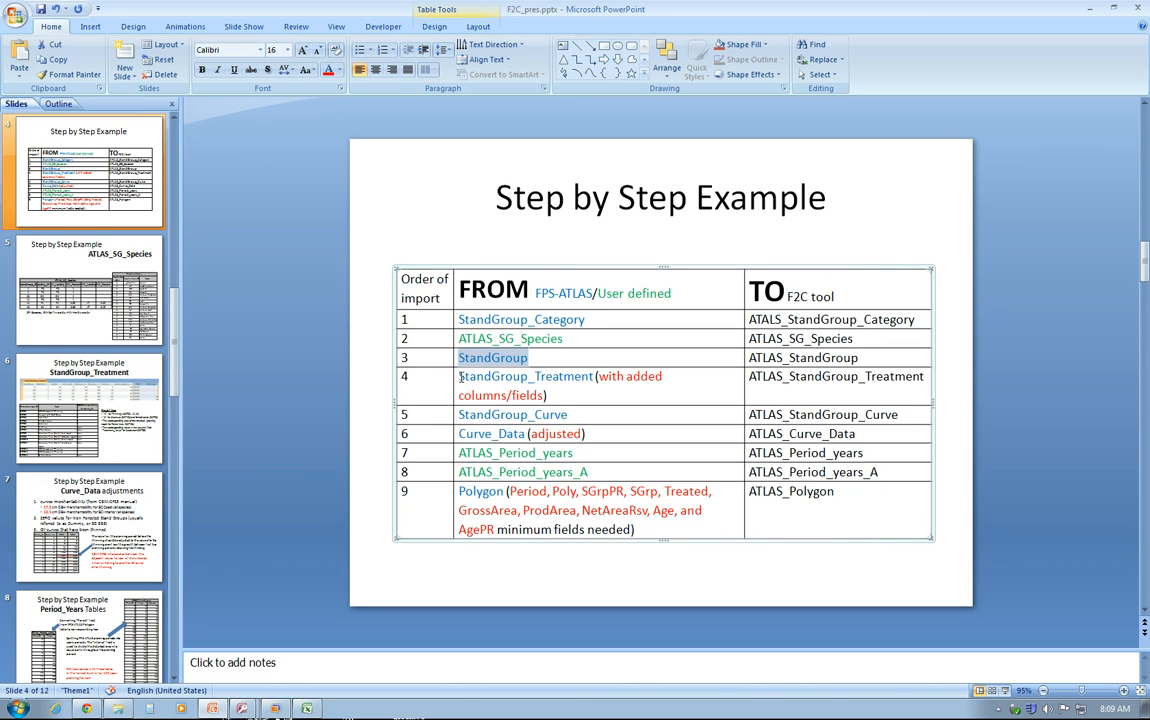
{"action": "left_click_drag", "start_coordinate": [460, 376], "coordinate": [592, 374]}
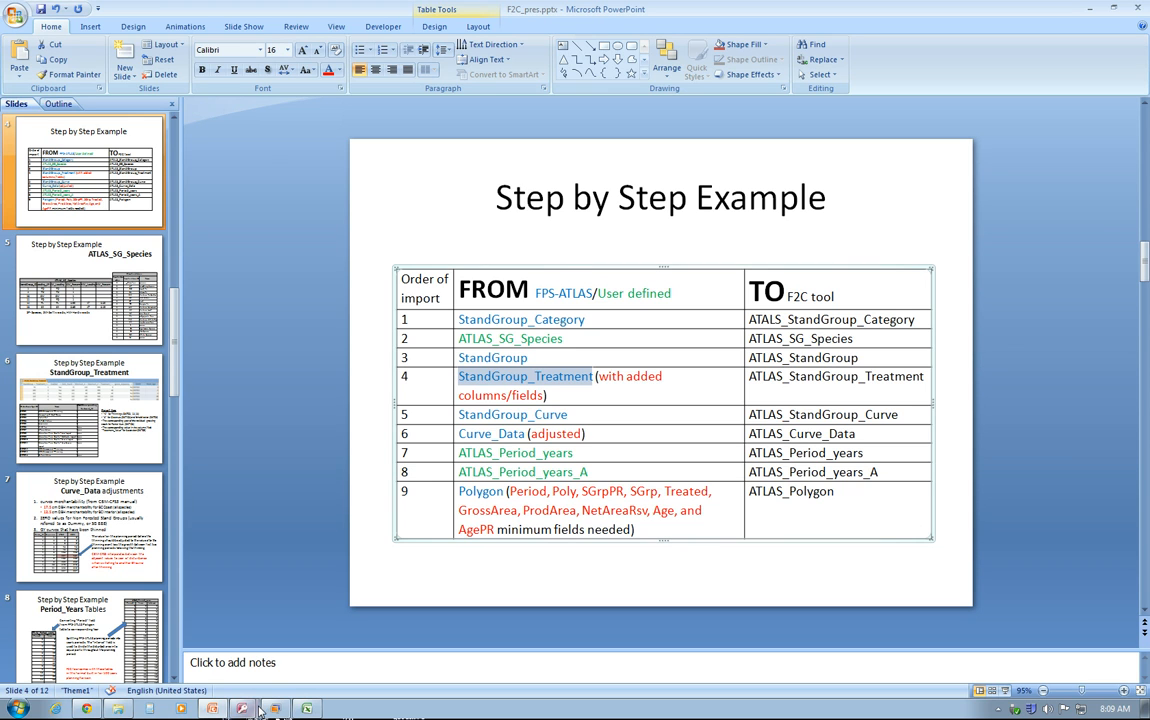
{"action": "left_click", "coordinate": [306, 709]}
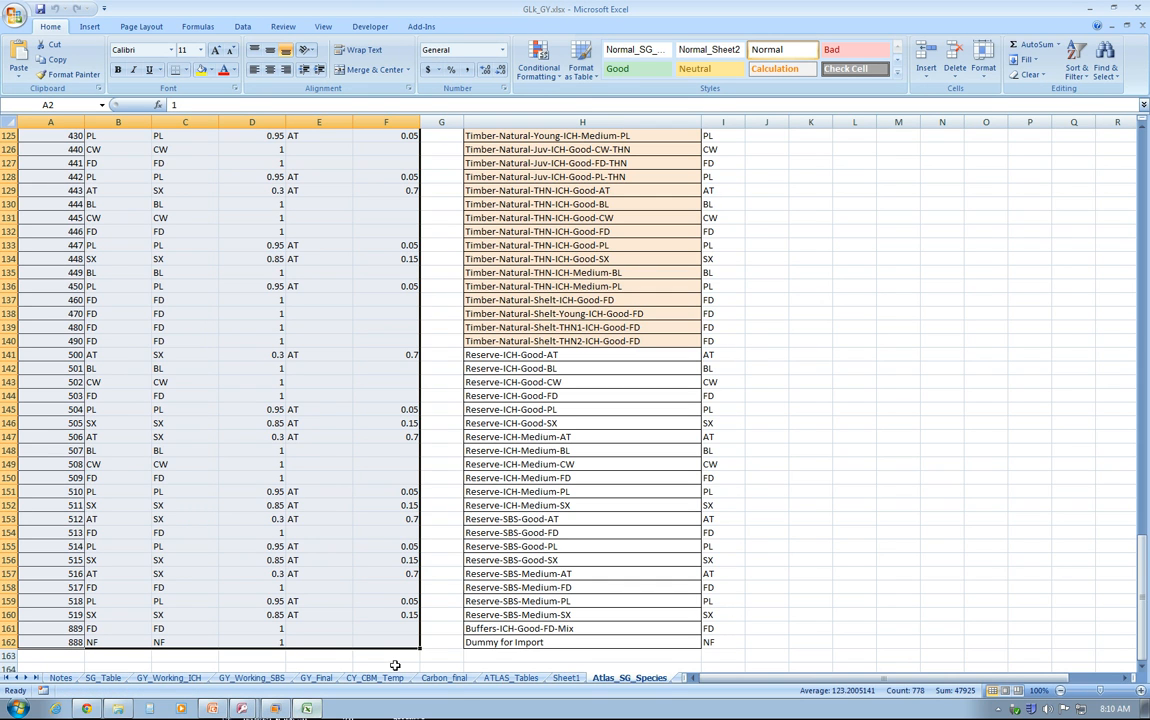
{"action": "left_click", "coordinate": [24, 678]}
{"action": "left_click", "coordinate": [24, 678]}
{"action": "left_click", "coordinate": [660, 679]}
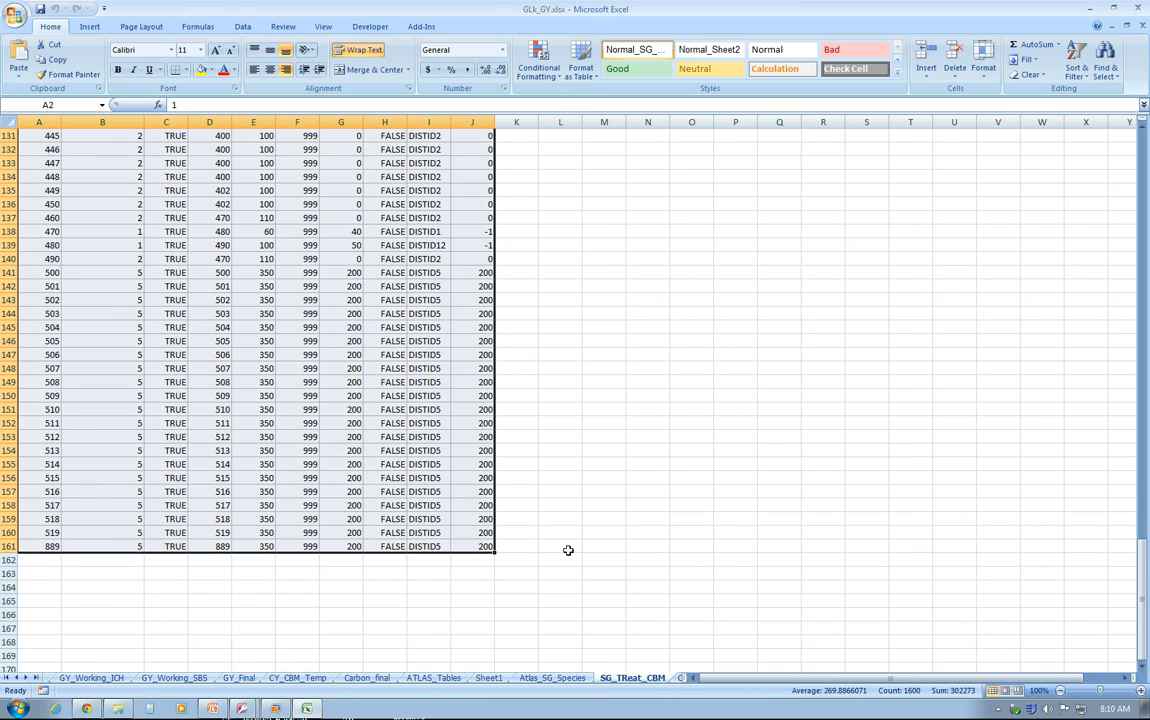
{"action": "scroll", "coordinate": [555, 545], "scroll_direction": "up", "scroll_amount": 16}
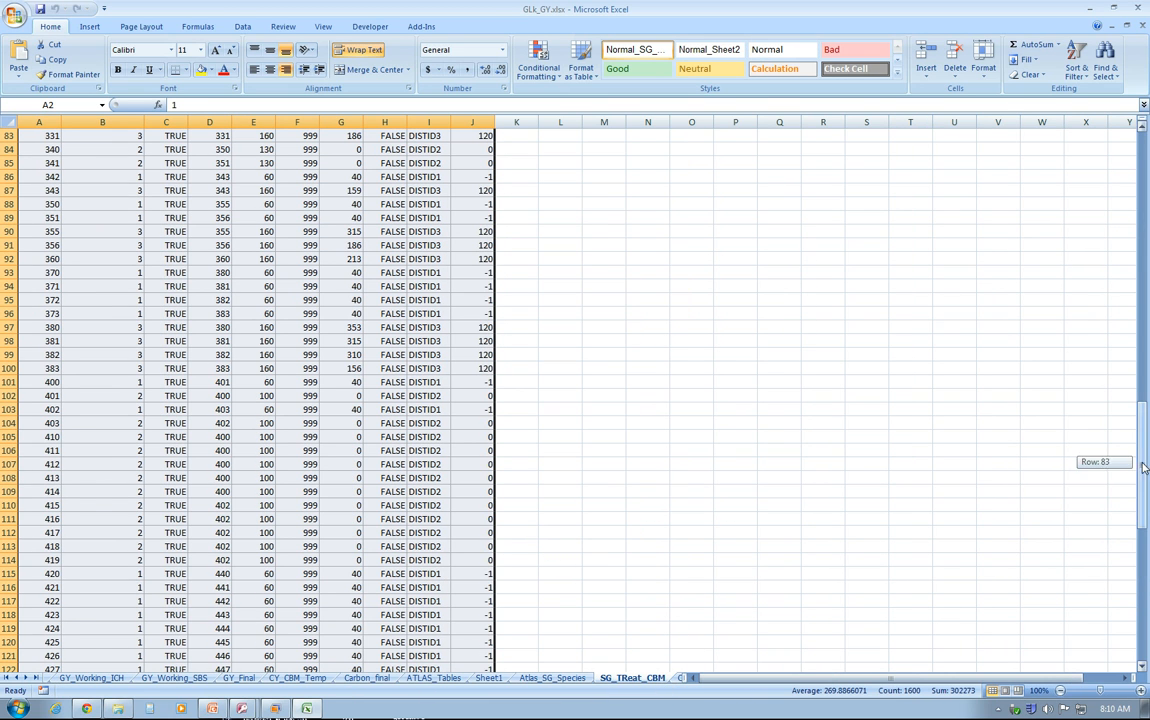
{"action": "left_click_drag", "start_coordinate": [1143, 455], "coordinate": [1143, 190]}
Step: Open the StandGroup_Treatment table in the source ATLAS database in Access and copy all its records
{"action": "left_click", "coordinate": [243, 709]}
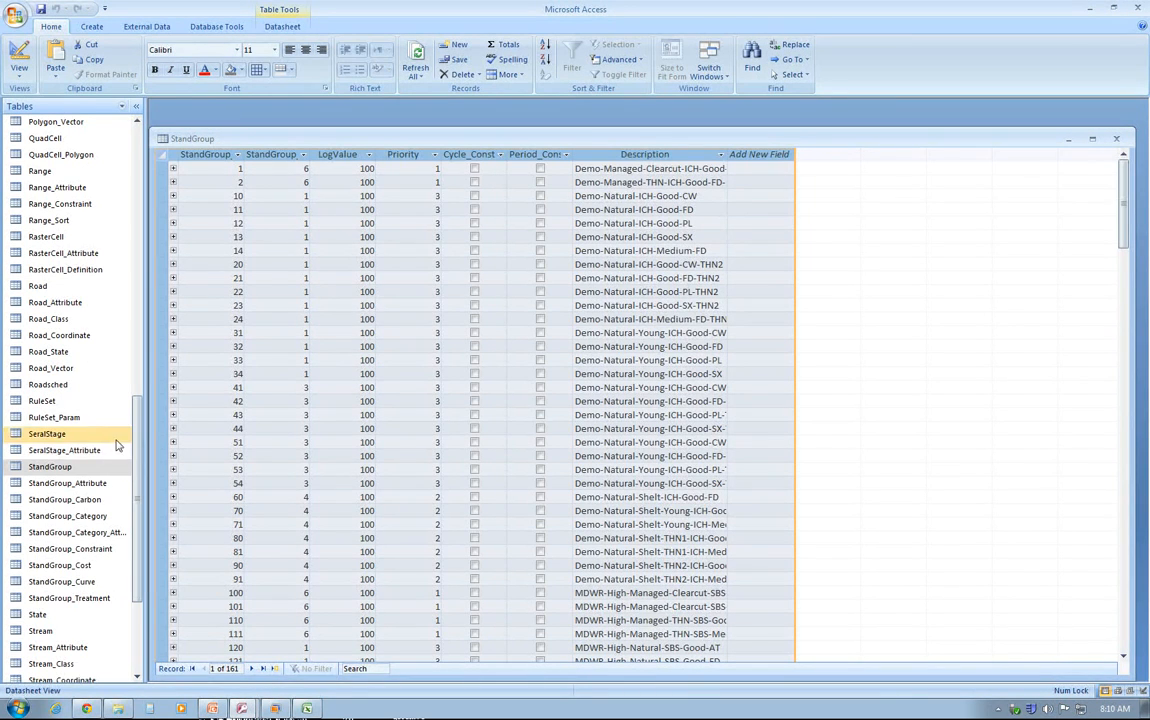
{"action": "double_click", "coordinate": [112, 599]}
{"action": "left_click", "coordinate": [163, 156]}
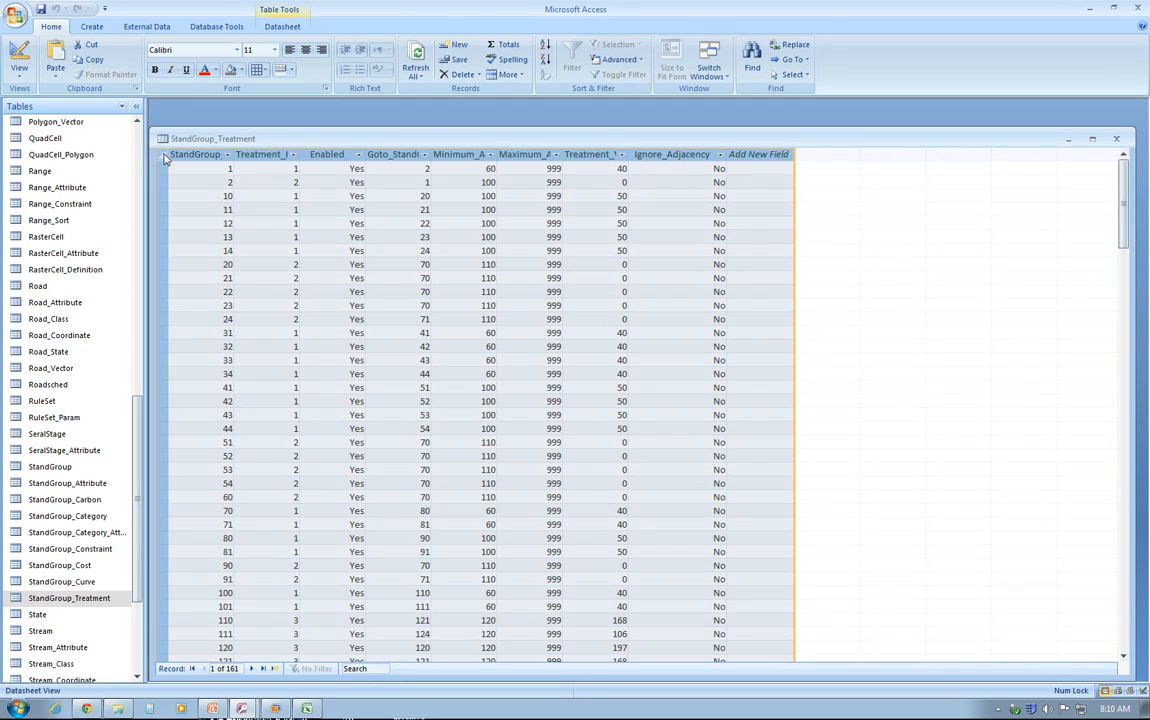
Step: Switch to the GLk_GY workbook in Excel, add a new worksheet and paste the copied treatment records at A1
{"action": "key", "text": "alt+Tab"}
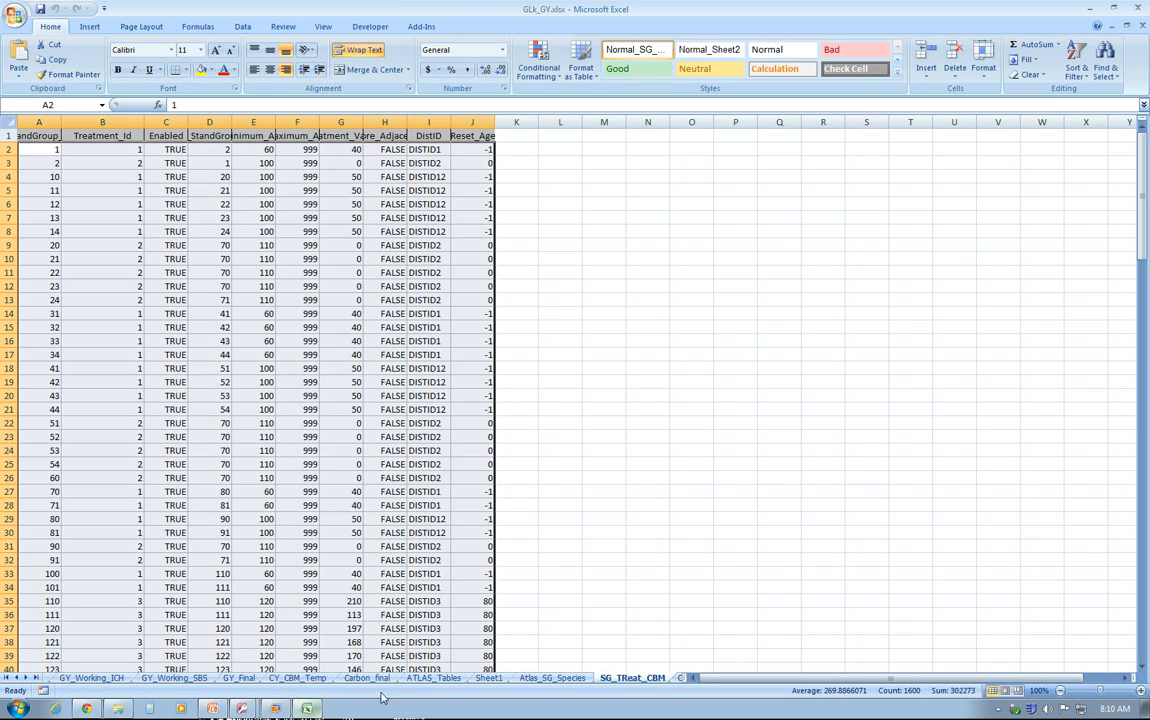
{"action": "left_click", "coordinate": [28, 678]}
{"action": "left_click", "coordinate": [645, 678]}
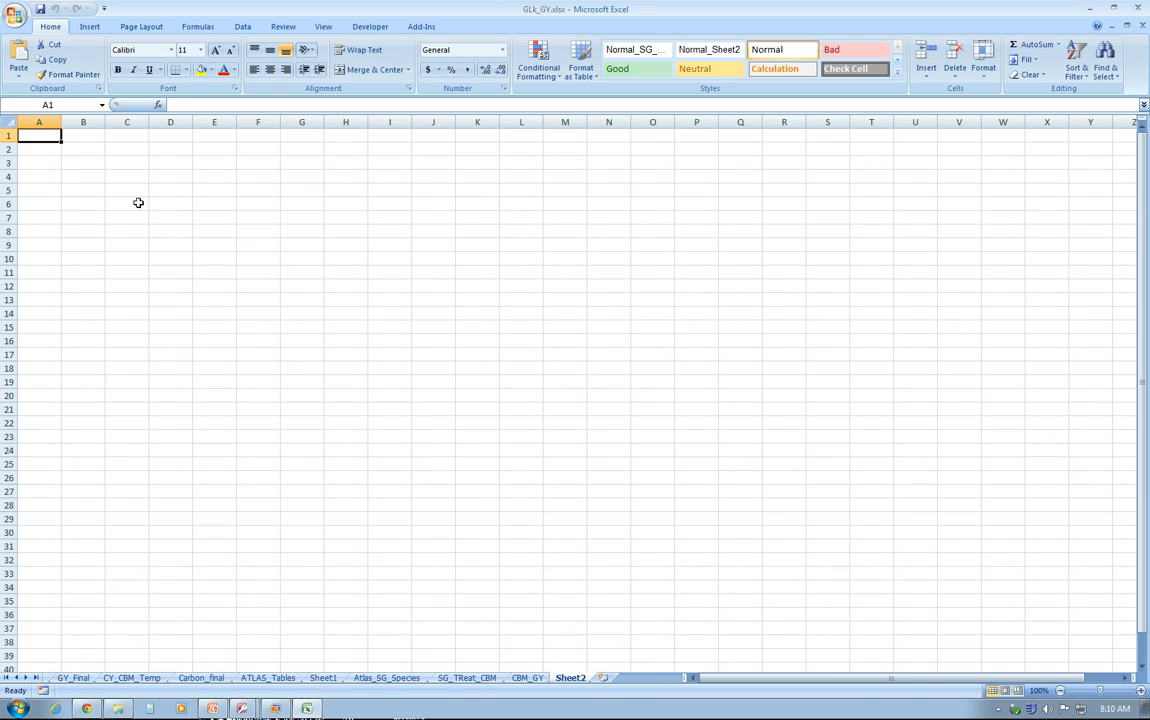
{"action": "key", "text": "ctrl+v"}
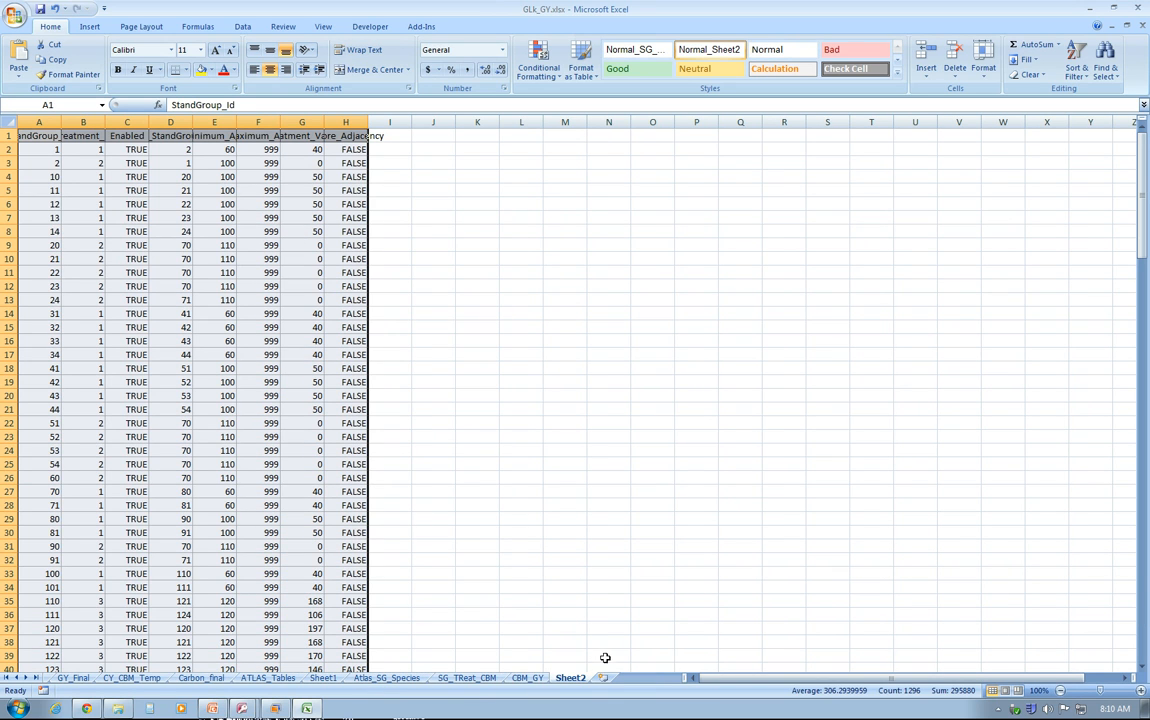
Step: Examine the added DistID and Reset_Age columns in SG_TReat_CBM, then their definitions on the StandGroup_Treatment slide in PowerPoint
{"action": "left_click", "coordinate": [466, 678]}
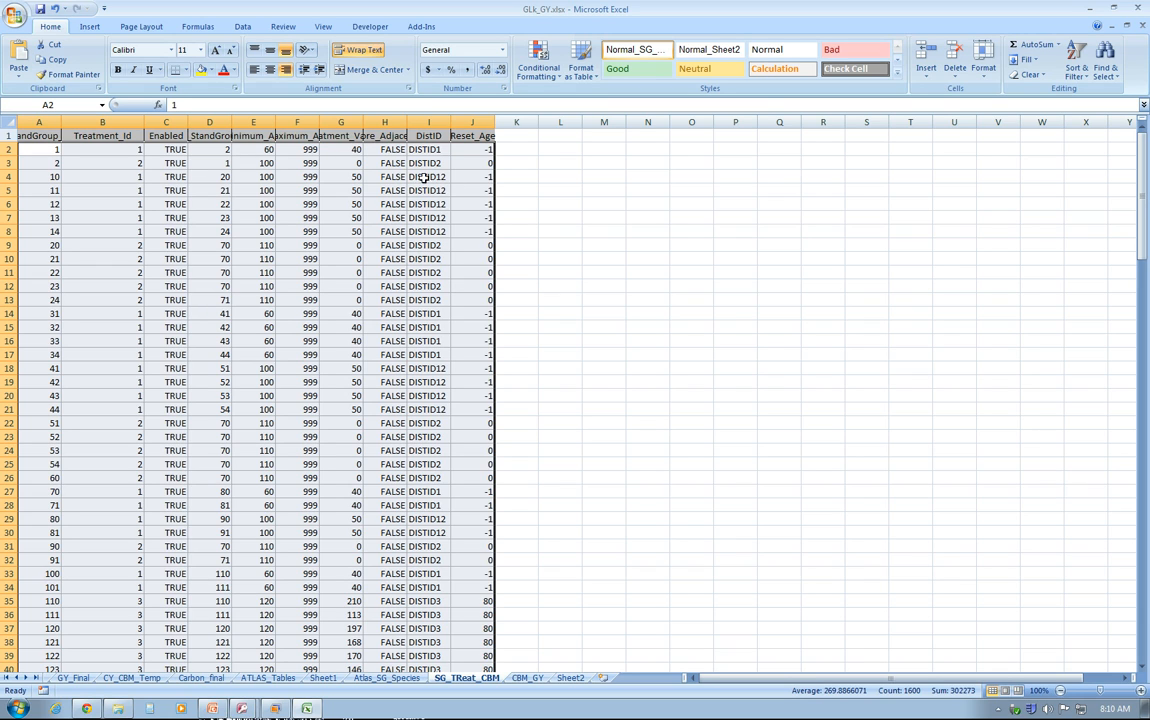
{"action": "left_click_drag", "start_coordinate": [427, 122], "coordinate": [467, 121]}
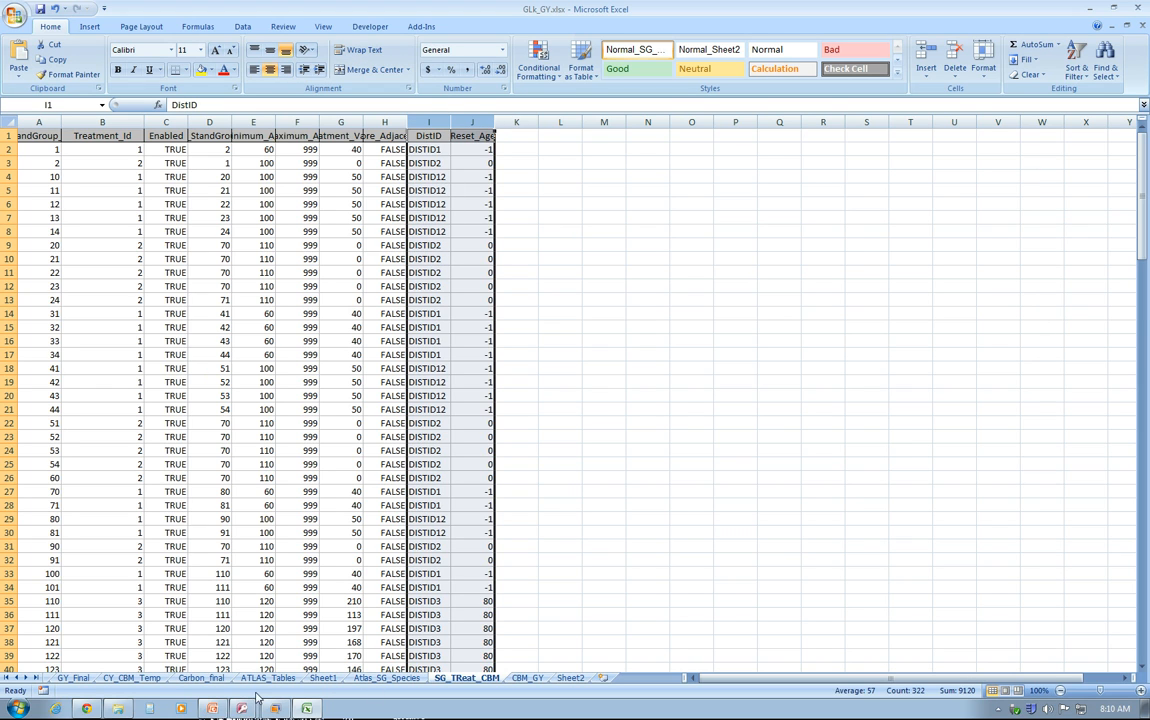
{"action": "key", "text": "alt+Tab"}
{"action": "left_click", "coordinate": [131, 443]}
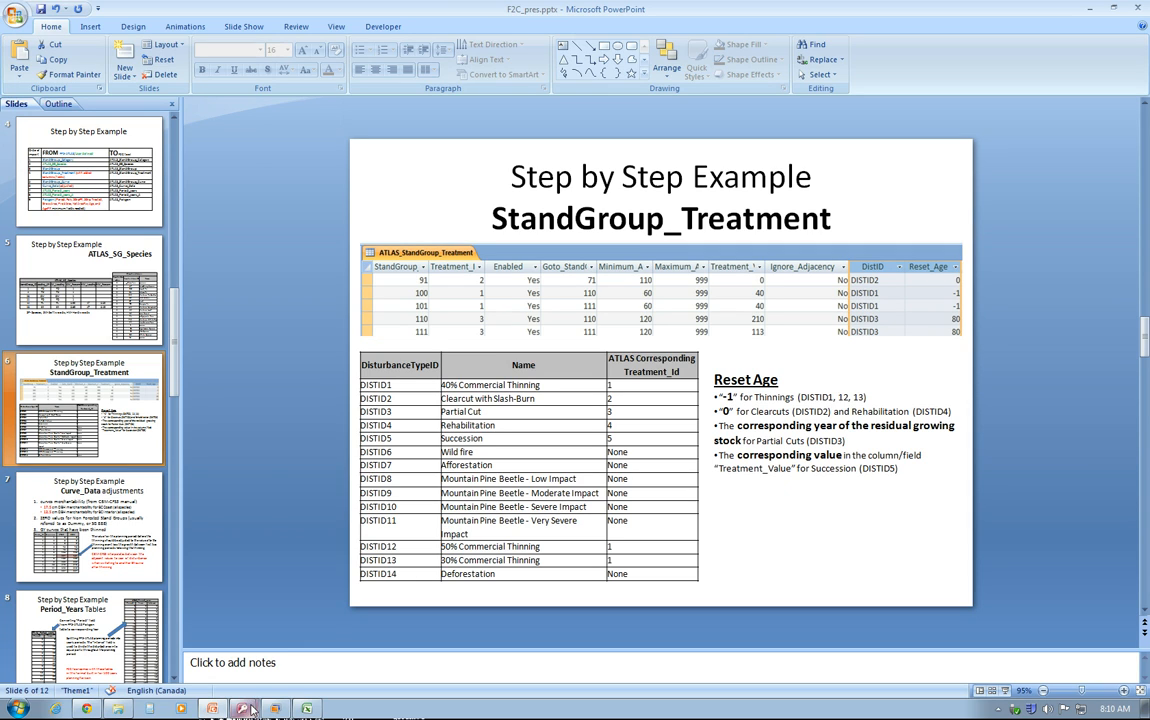
Step: Compare the DISTID12 entries in I4:I8 of the SG_TReat_CBM worksheet with the disturbance type list on the PowerPoint slide
{"action": "left_click", "coordinate": [313, 711]}
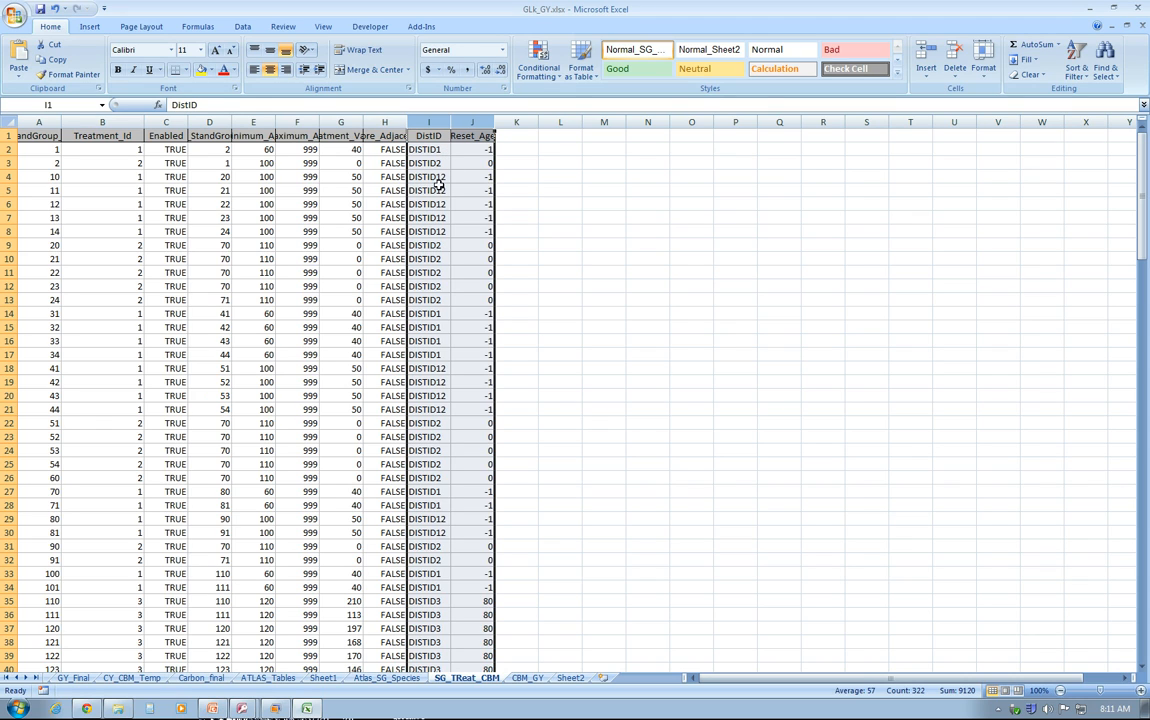
{"action": "left_click_drag", "start_coordinate": [441, 176], "coordinate": [440, 231]}
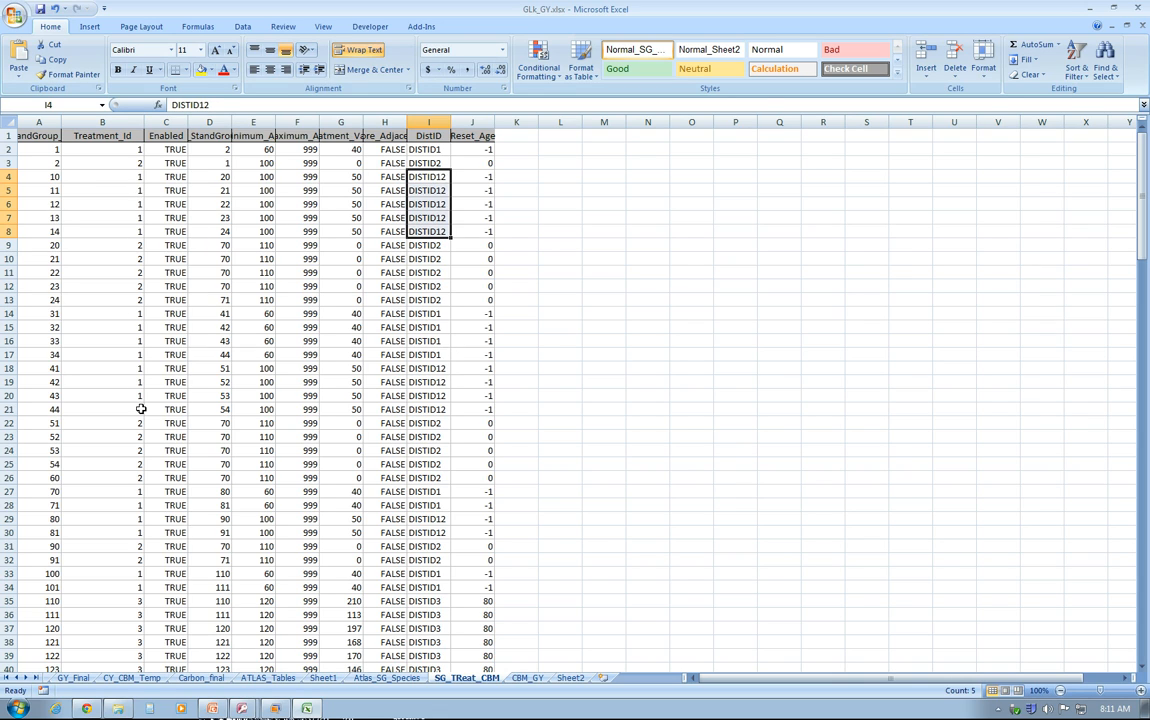
{"action": "left_click", "coordinate": [275, 708]}
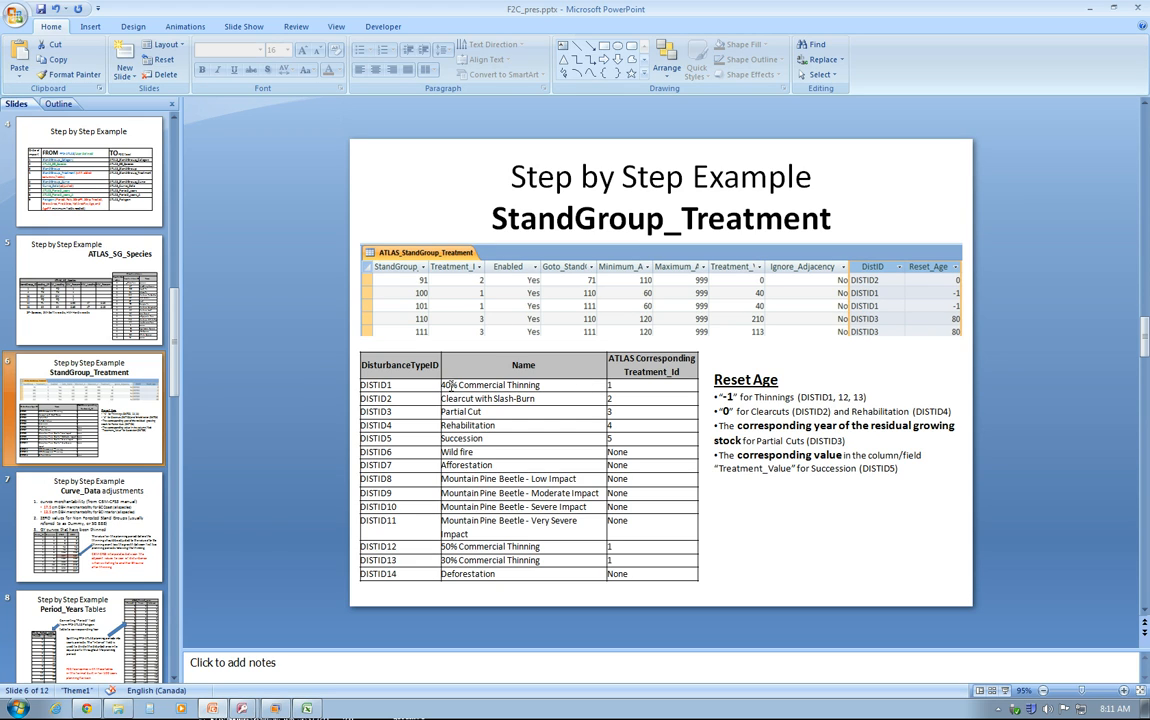
Step: Check the DISTID1 and DISTID12 thinning definitions on the slide, then switch to Excel and review the DistID column of SG_TReat_CBM
{"action": "left_click_drag", "start_coordinate": [458, 385], "coordinate": [436, 392]}
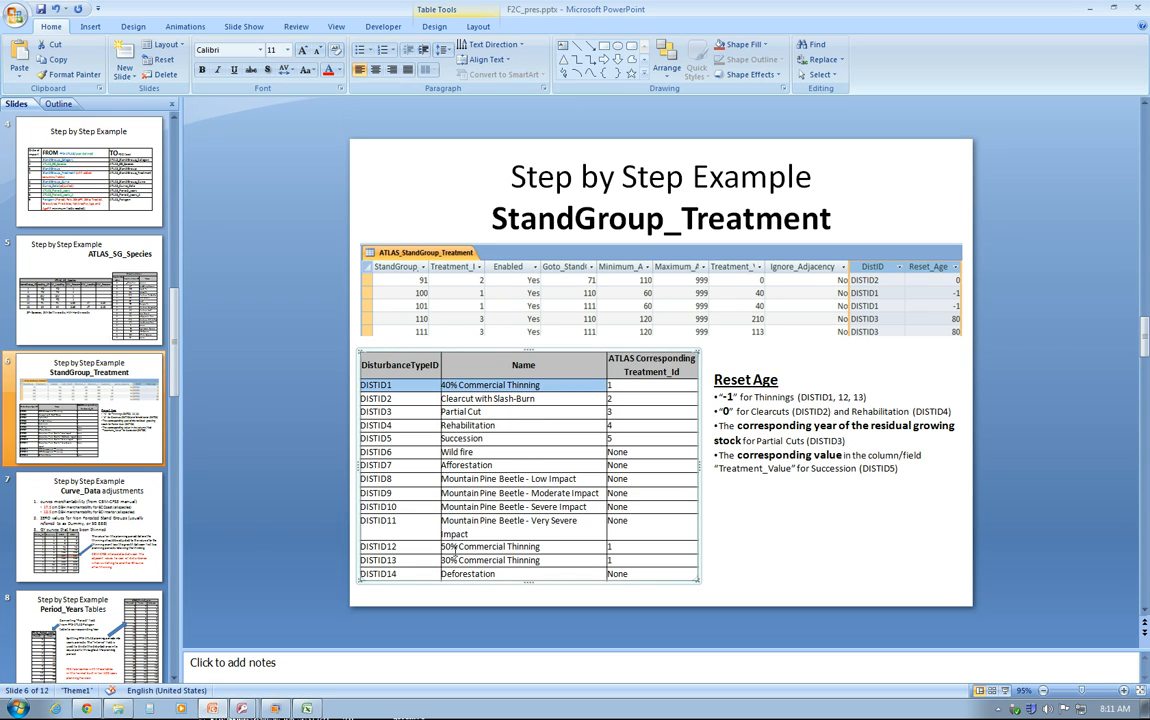
{"action": "left_click_drag", "start_coordinate": [458, 547], "coordinate": [414, 548]}
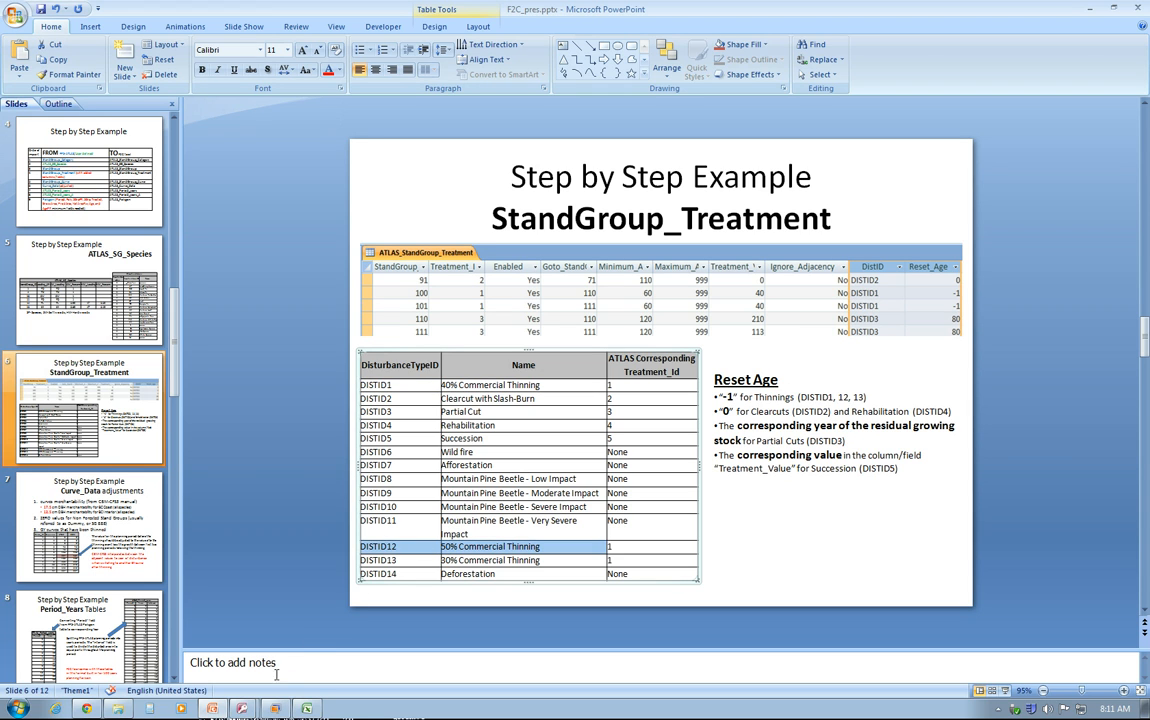
{"action": "key", "text": "alt+Tab"}
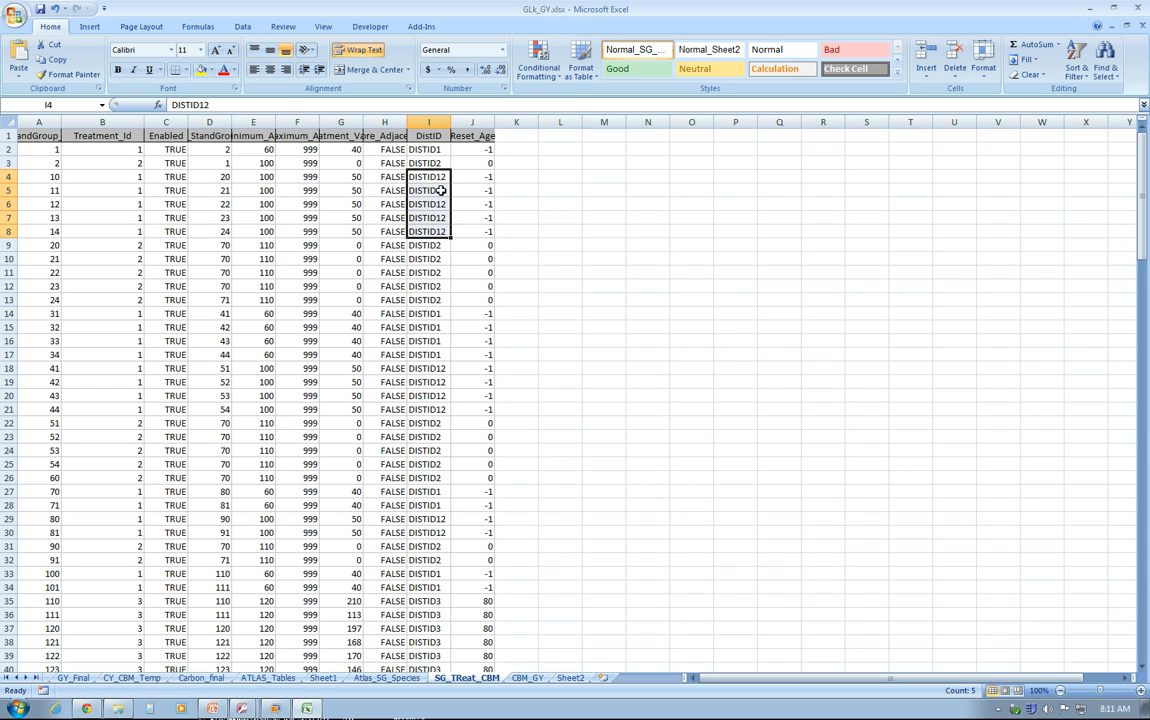
{"action": "left_click", "coordinate": [430, 149]}
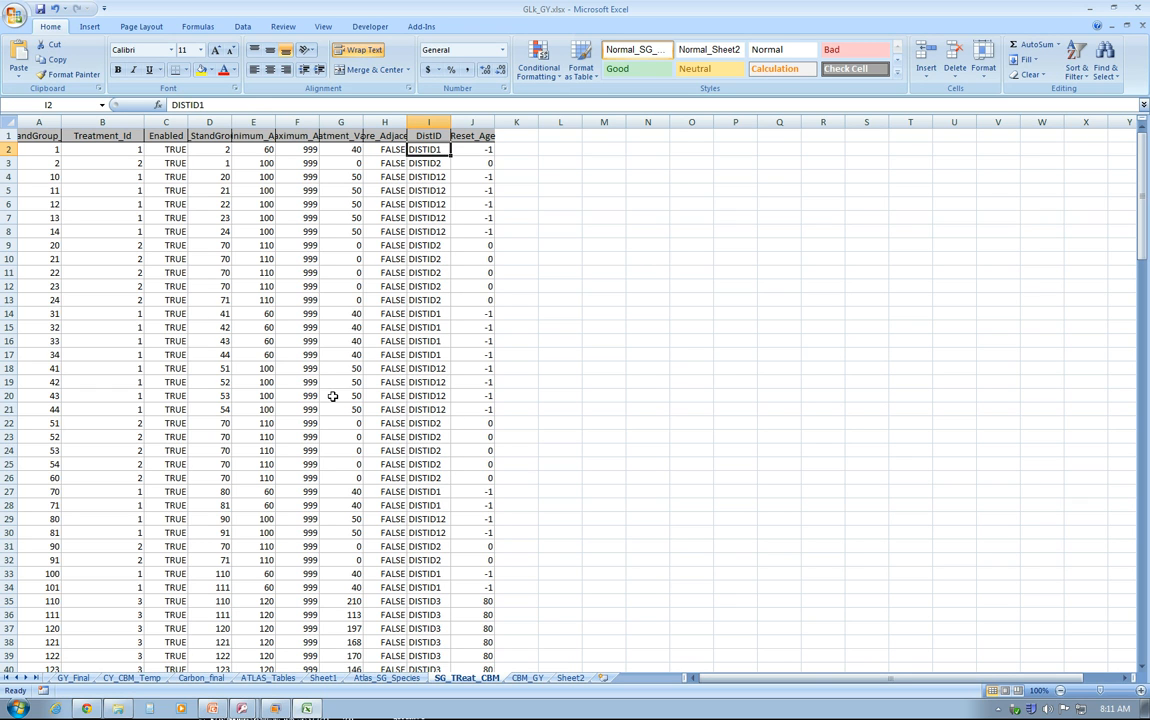
{"action": "scroll", "coordinate": [332, 438], "scroll_direction": "down", "scroll_amount": 17}
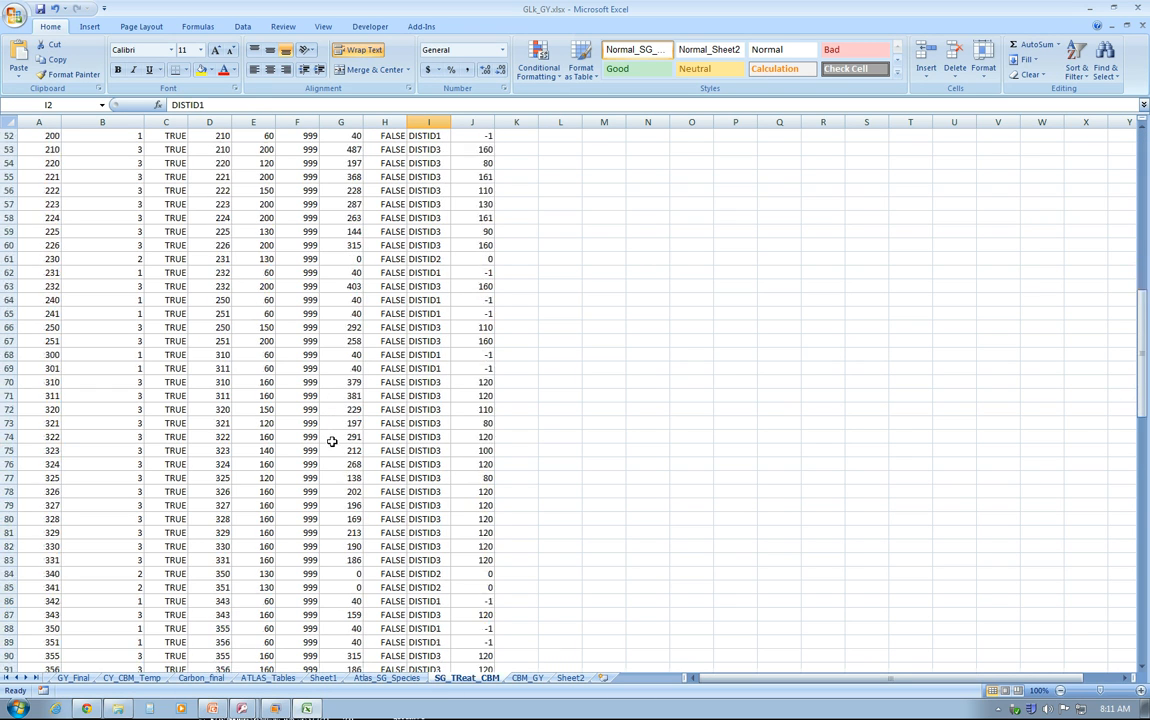
{"action": "scroll", "coordinate": [332, 441], "scroll_direction": "down", "scroll_amount": 8}
{"action": "scroll", "coordinate": [331, 442], "scroll_direction": "up", "scroll_amount": 20}
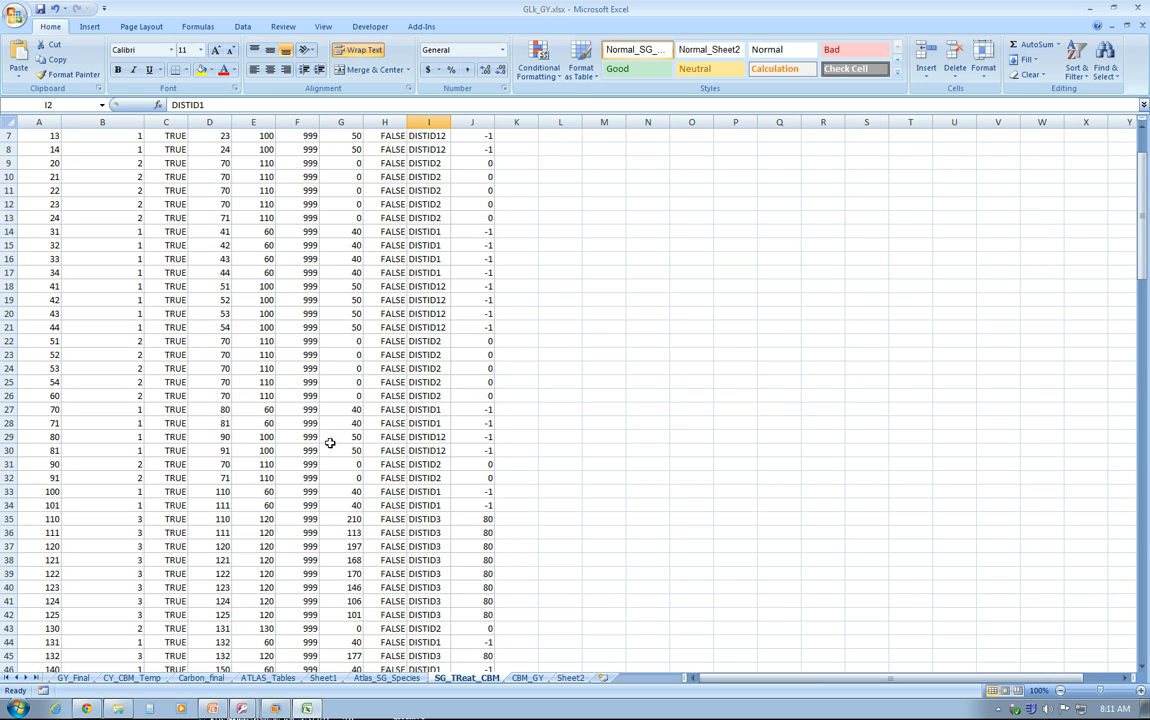
{"action": "scroll", "coordinate": [330, 443], "scroll_direction": "up", "scroll_amount": 2}
Step: Examine the Reset_Age entries for the DISTID1, DISTID2 and DISTID12 treatments in the first rows of SG_TReat_CBM
{"action": "left_click", "coordinate": [481, 151]}
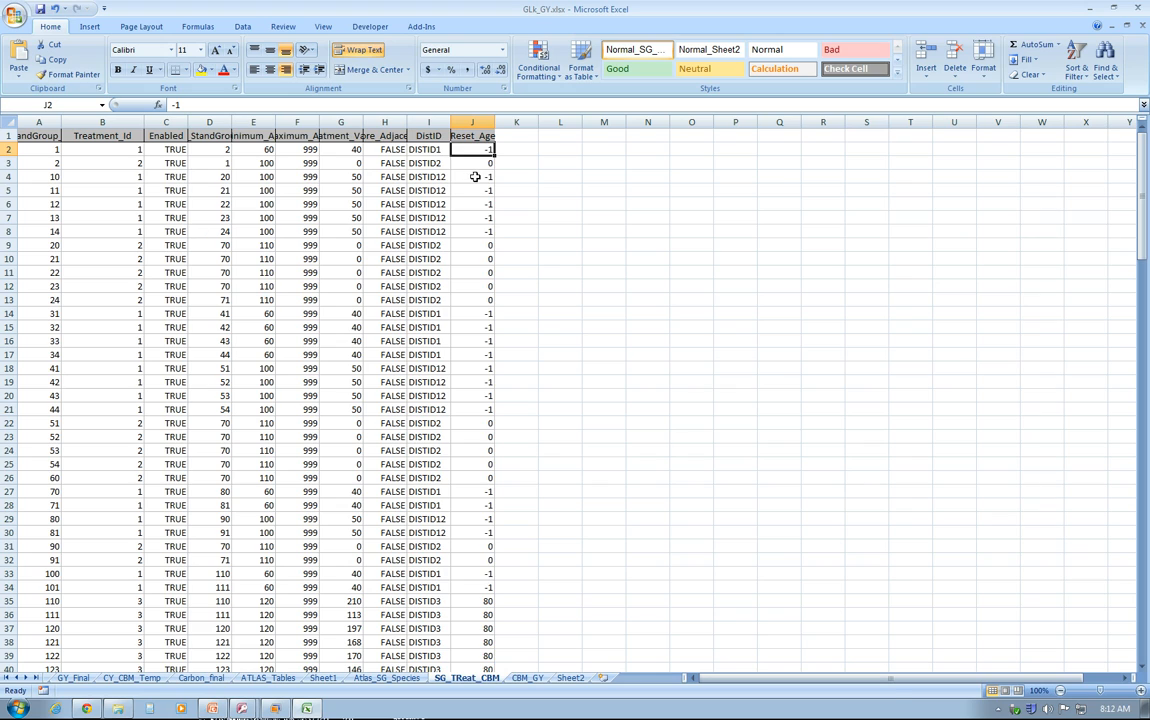
{"action": "left_click_drag", "start_coordinate": [471, 176], "coordinate": [472, 229]}
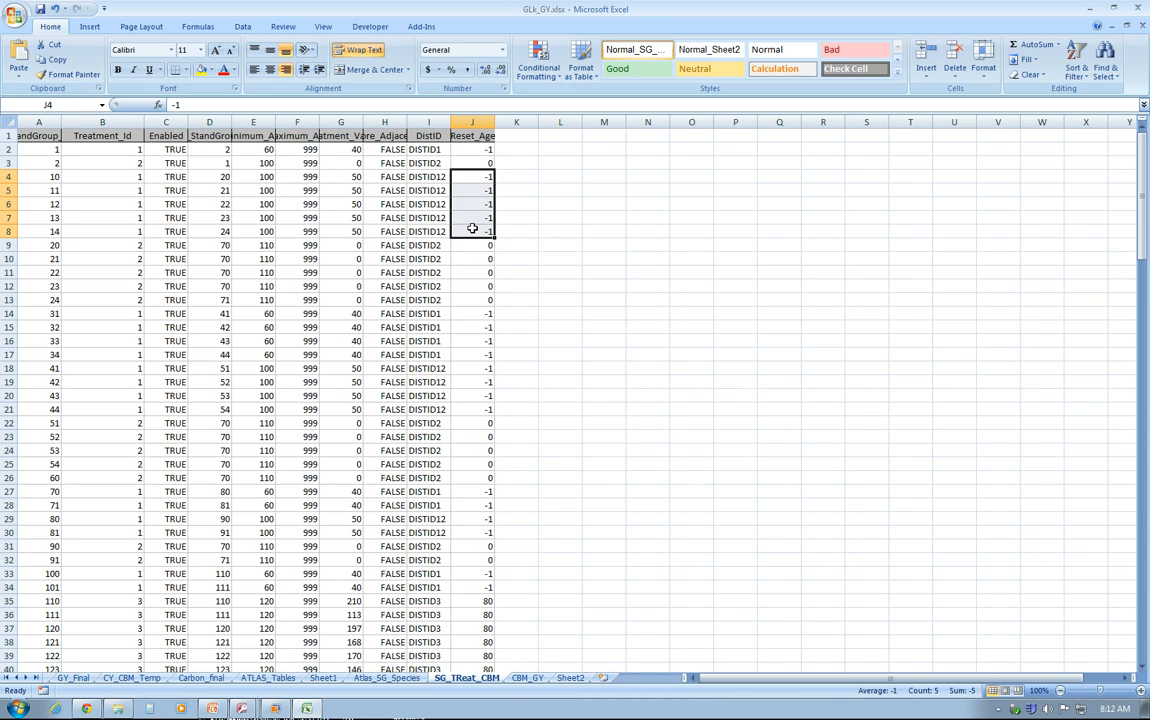
{"action": "left_click", "coordinate": [472, 150]}
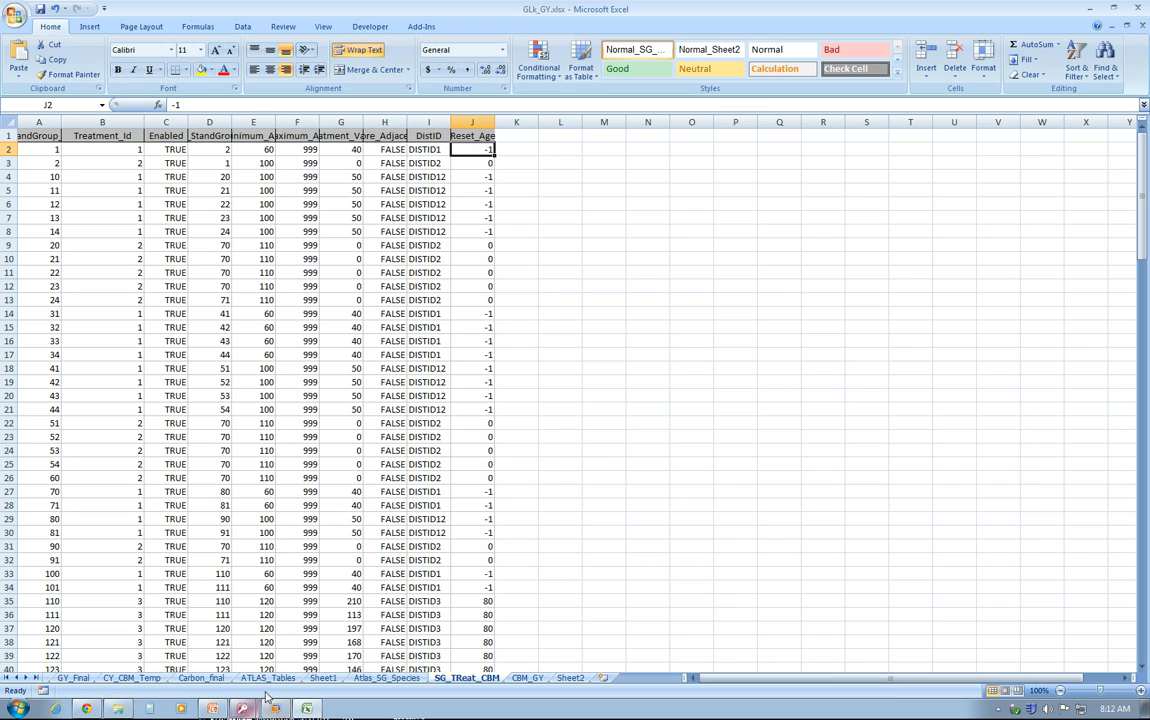
{"action": "left_click", "coordinate": [480, 165]}
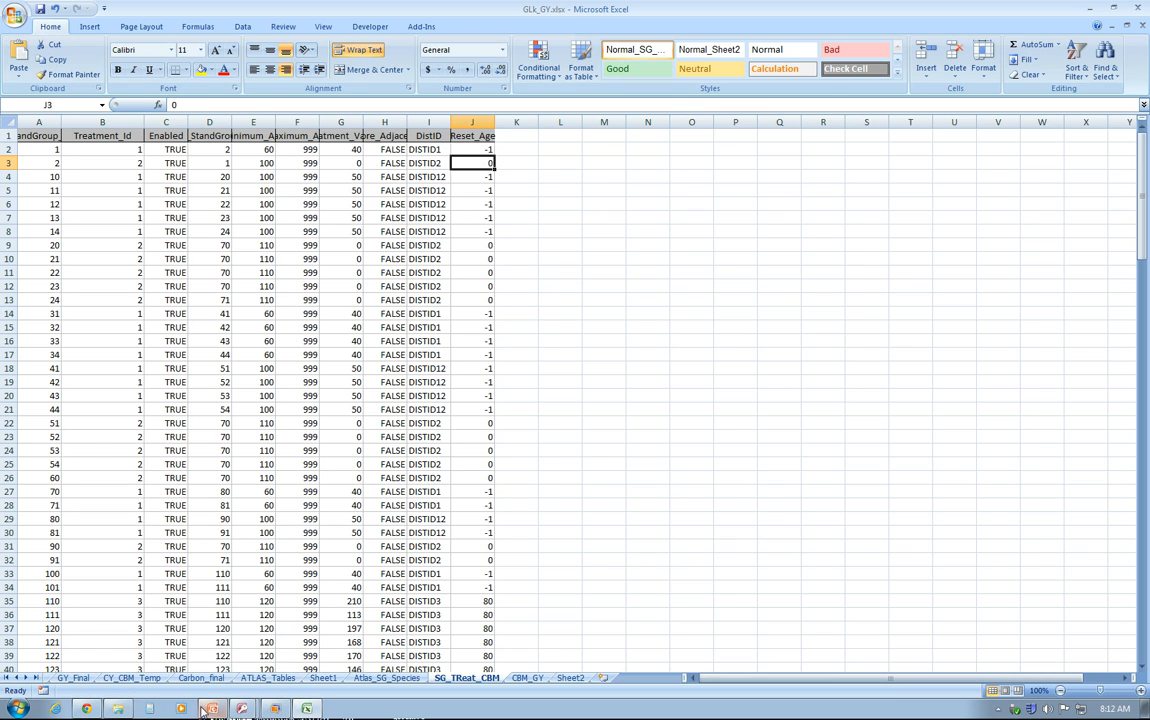
Step: Switch to PowerPoint and read the Reset Age rules on the StandGroup_Treatment slide, highlighting the residual growing stock rule for Partial Cuts
{"action": "key", "text": "alt+Tab"}
{"action": "left_click", "coordinate": [773, 415]}
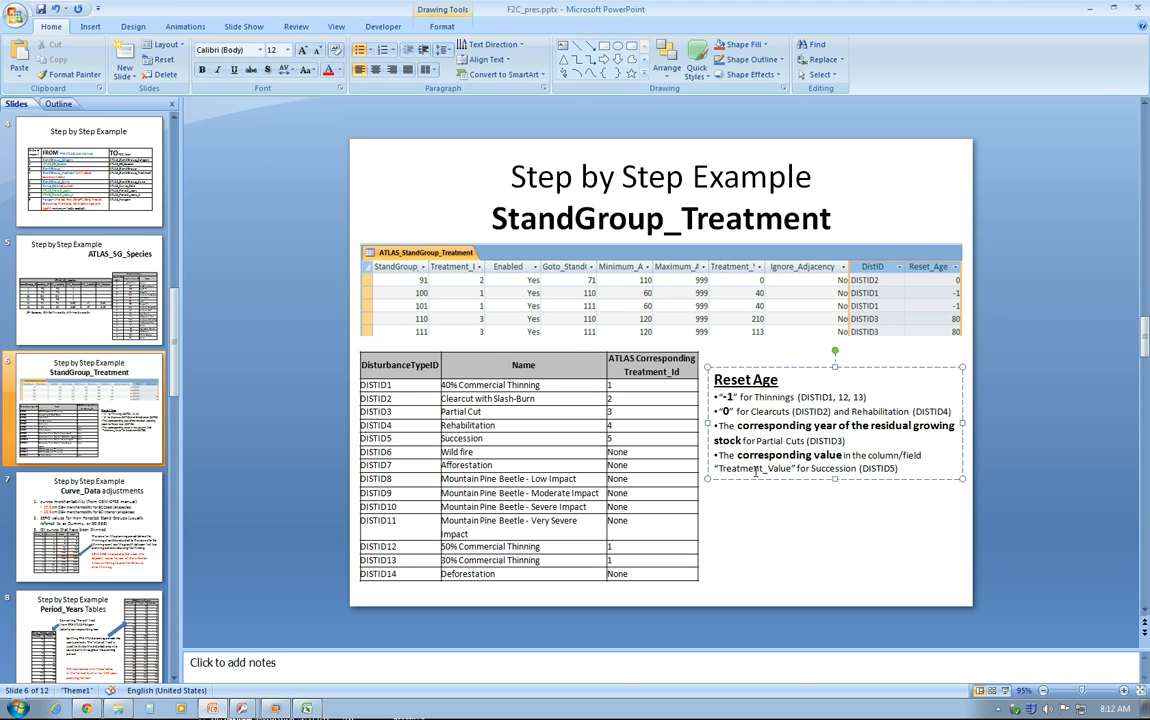
{"action": "left_click", "coordinate": [868, 367]}
{"action": "mouse_move", "coordinate": [739, 425]}
{"action": "left_mouse_down"}
{"action": "mouse_move", "coordinate": [885, 426]}
{"action": "mouse_move", "coordinate": [741, 440]}
{"action": "left_mouse_up"}
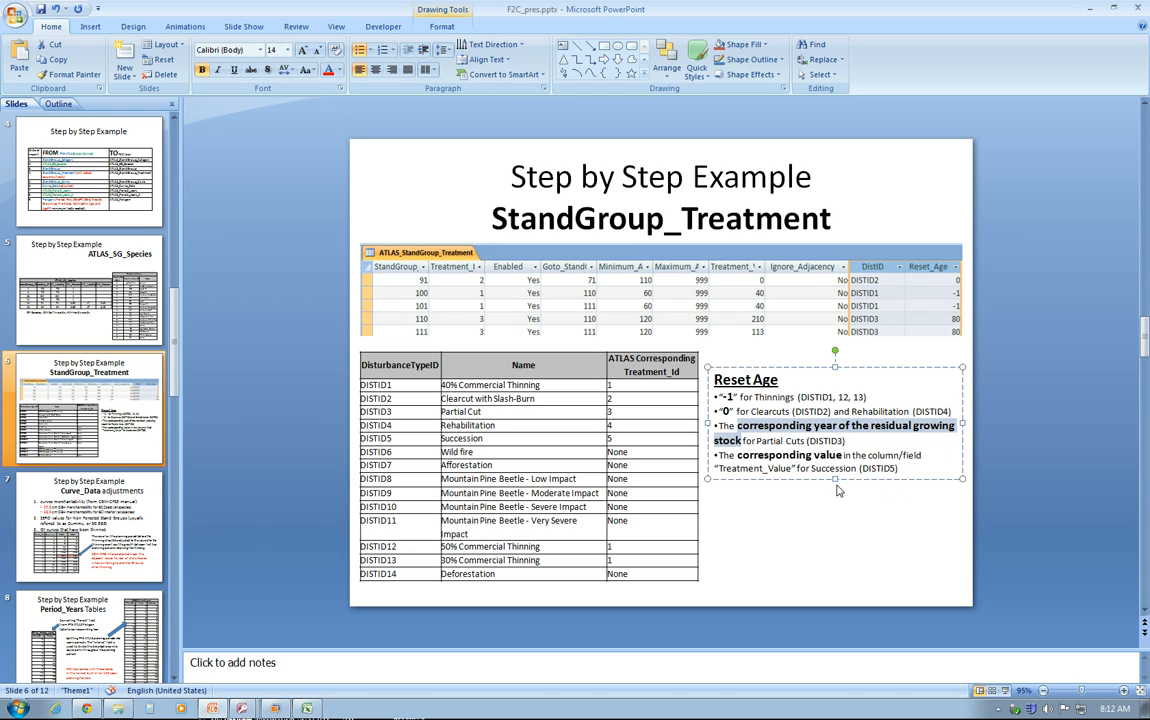
Step: Return to Excel, widen the Treatment_Value column to fit its header and inspect the succession (DISTID5) values in G141:G161
{"action": "left_click", "coordinate": [271, 707]}
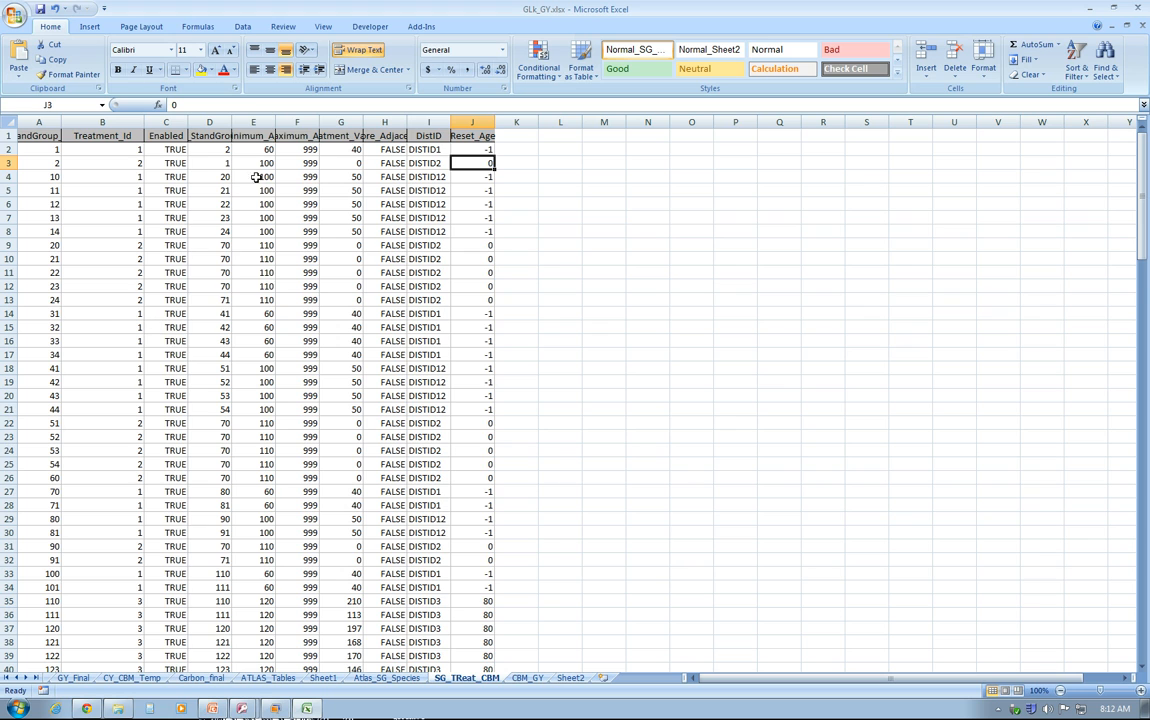
{"action": "double_click", "coordinate": [361, 128]}
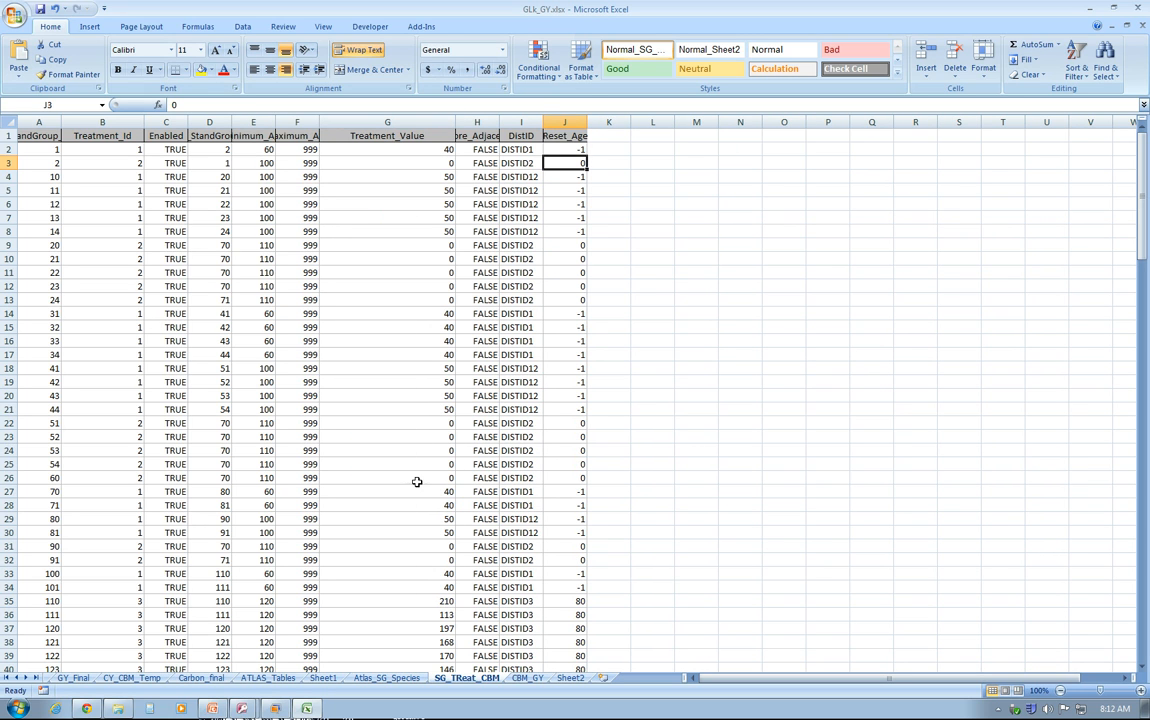
{"action": "scroll", "coordinate": [417, 482], "scroll_direction": "down", "scroll_amount": 20}
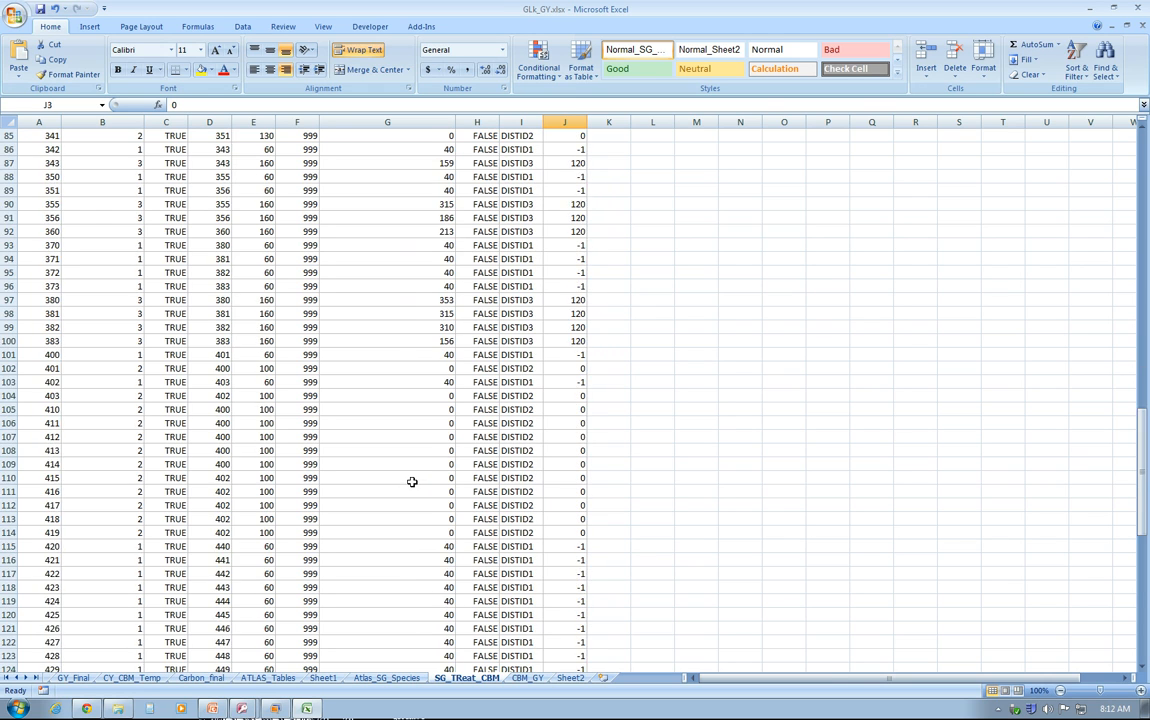
{"action": "scroll", "coordinate": [412, 482], "scroll_direction": "down", "scroll_amount": 14}
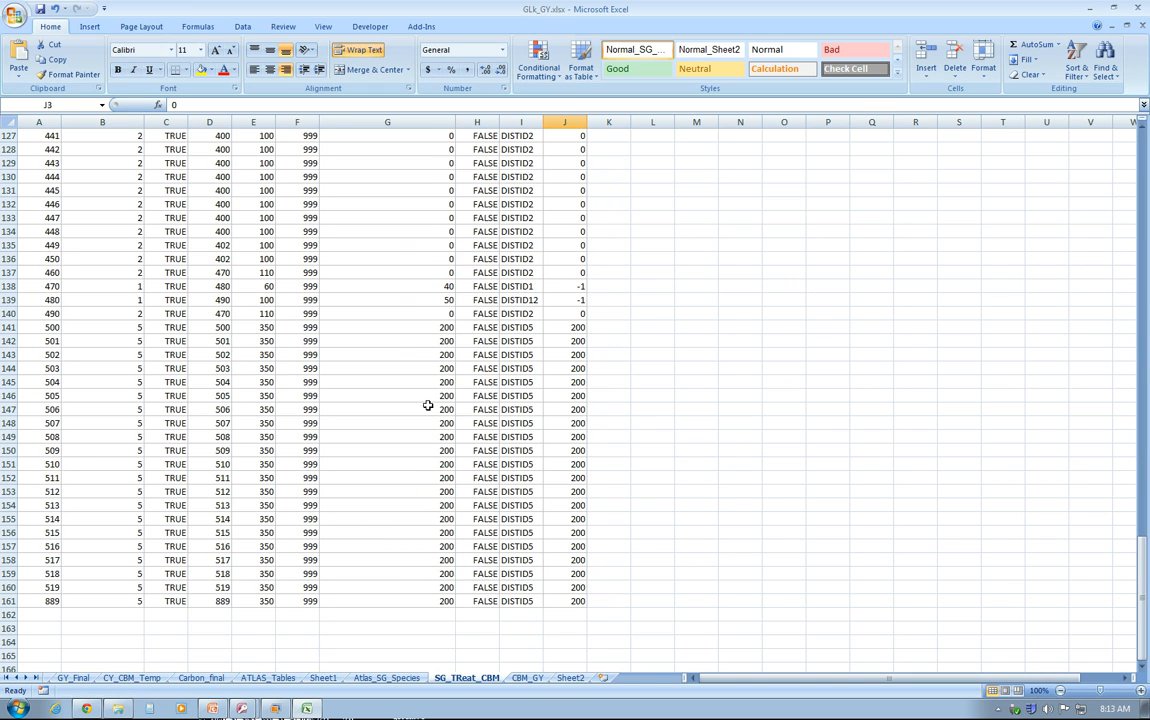
{"action": "left_click_drag", "start_coordinate": [426, 327], "coordinate": [427, 595]}
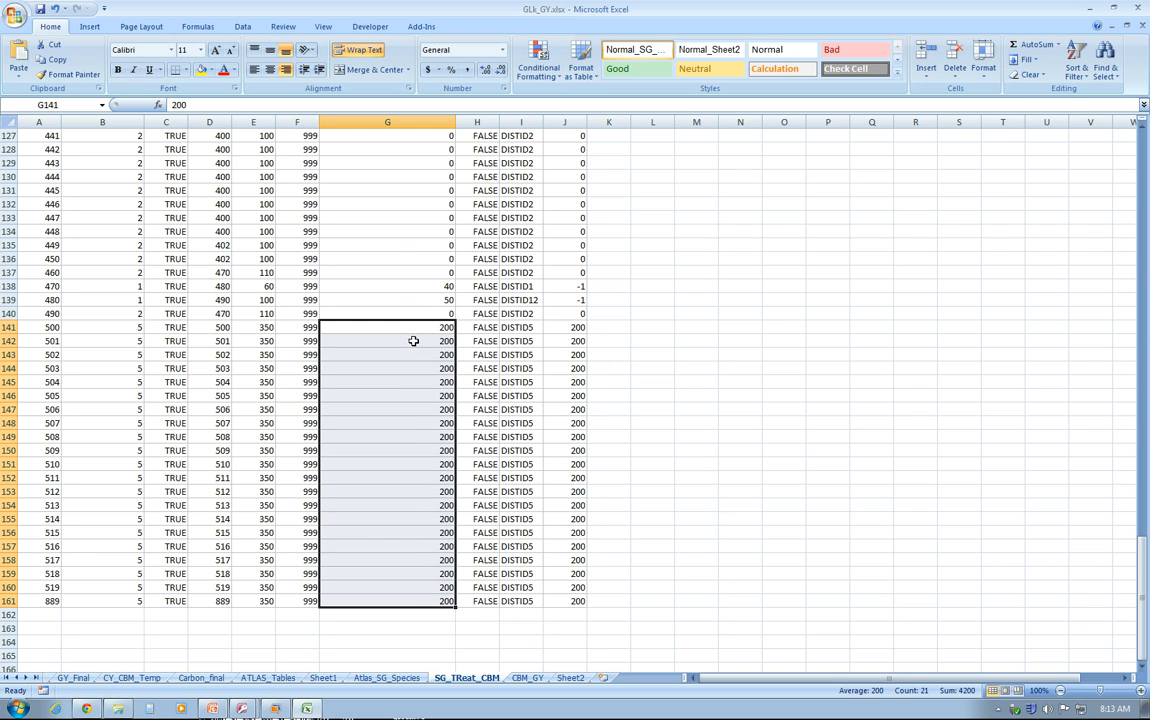
{"action": "scroll", "coordinate": [433, 436], "scroll_direction": "up", "scroll_amount": 4}
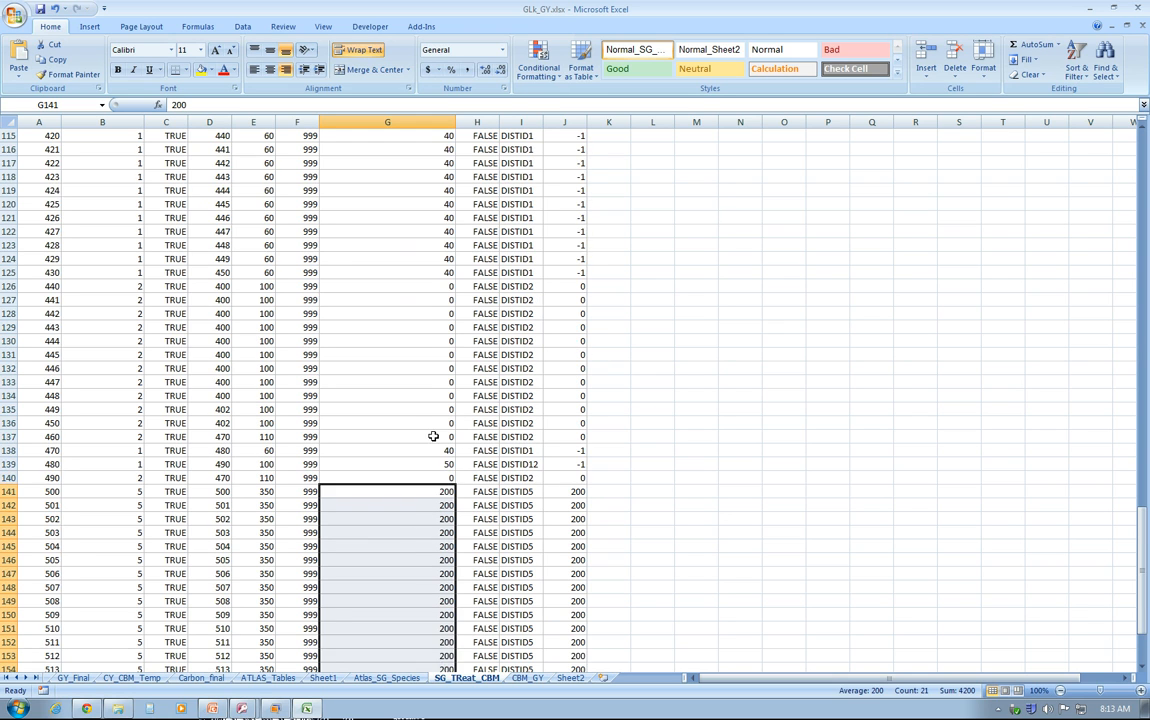
{"action": "scroll", "coordinate": [433, 436], "scroll_direction": "up", "scroll_amount": 20}
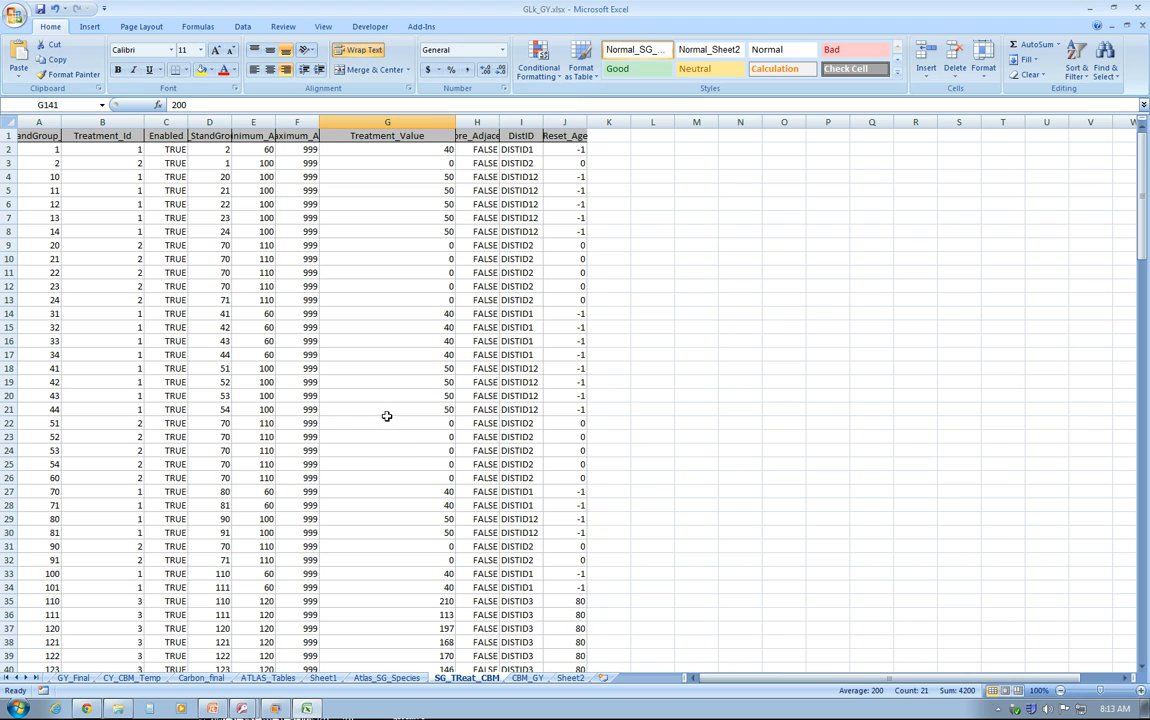
Step: Select the treatment records in A2:J161, then switch to the F2C_v1 database in Access and open the ATLAS_StandGroup_Treatment table
{"action": "left_click_drag", "start_coordinate": [730, 680], "coordinate": [731, 681]}
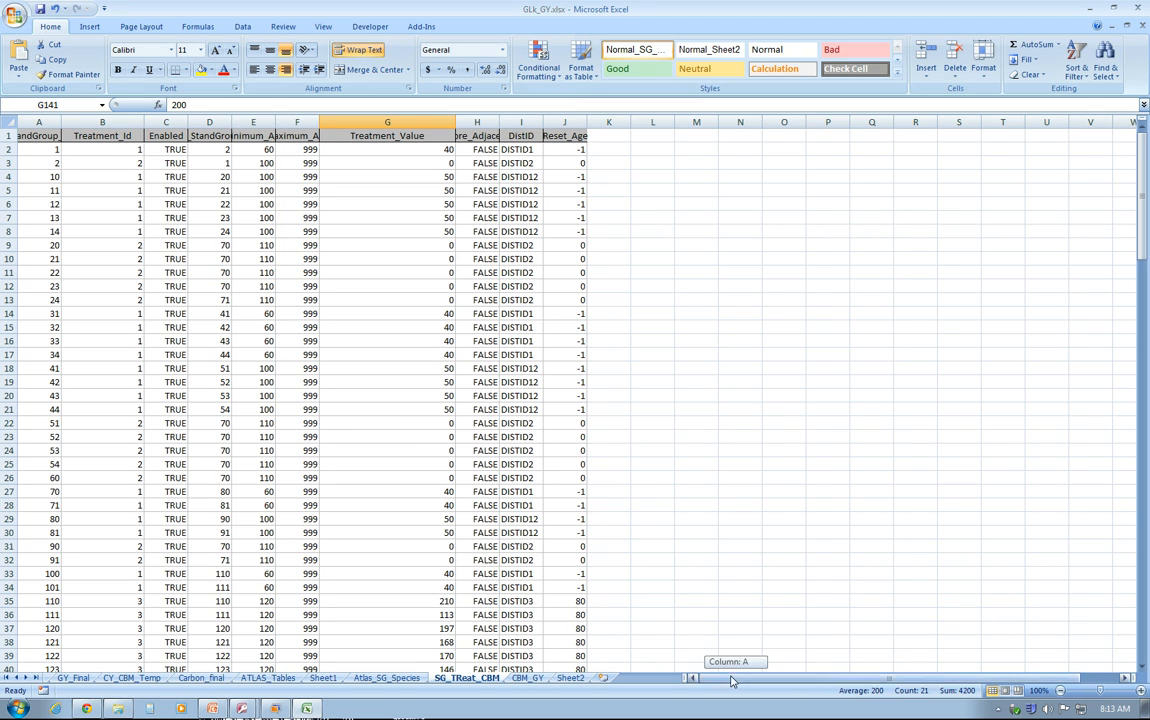
{"action": "left_click_drag", "start_coordinate": [44, 149], "coordinate": [562, 152]}
{"action": "key", "text": "ctrl+shift+Down"}
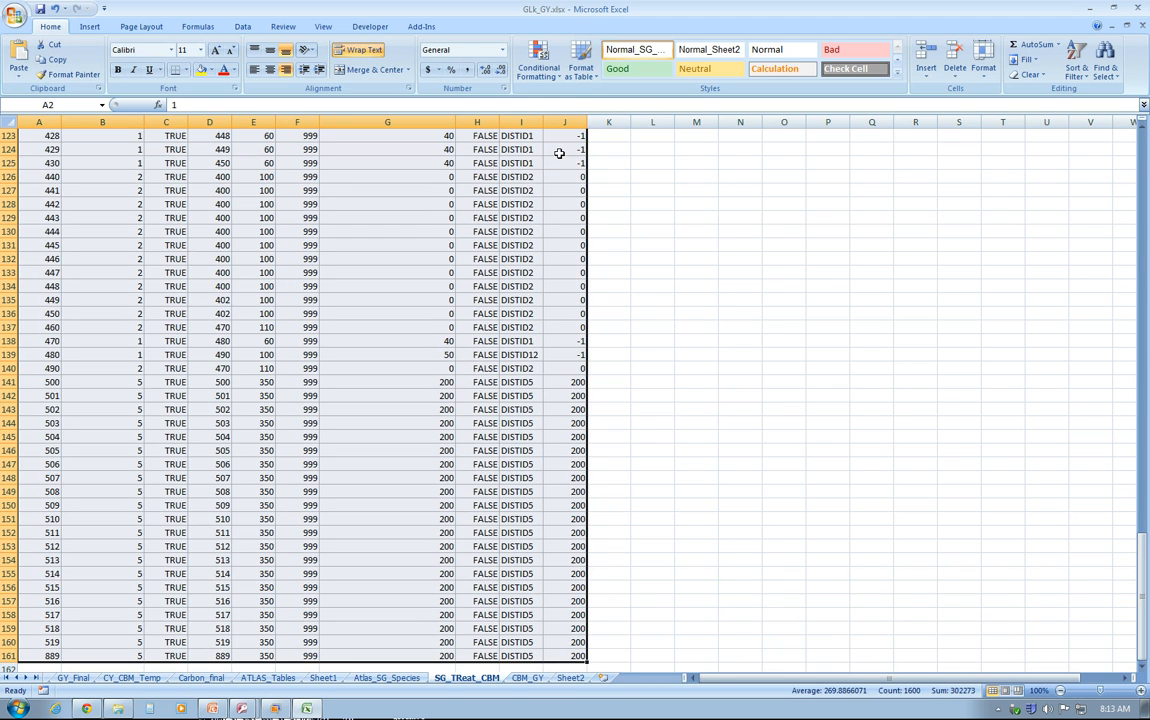
{"action": "scroll", "coordinate": [397, 367], "scroll_direction": "down", "scroll_amount": 7}
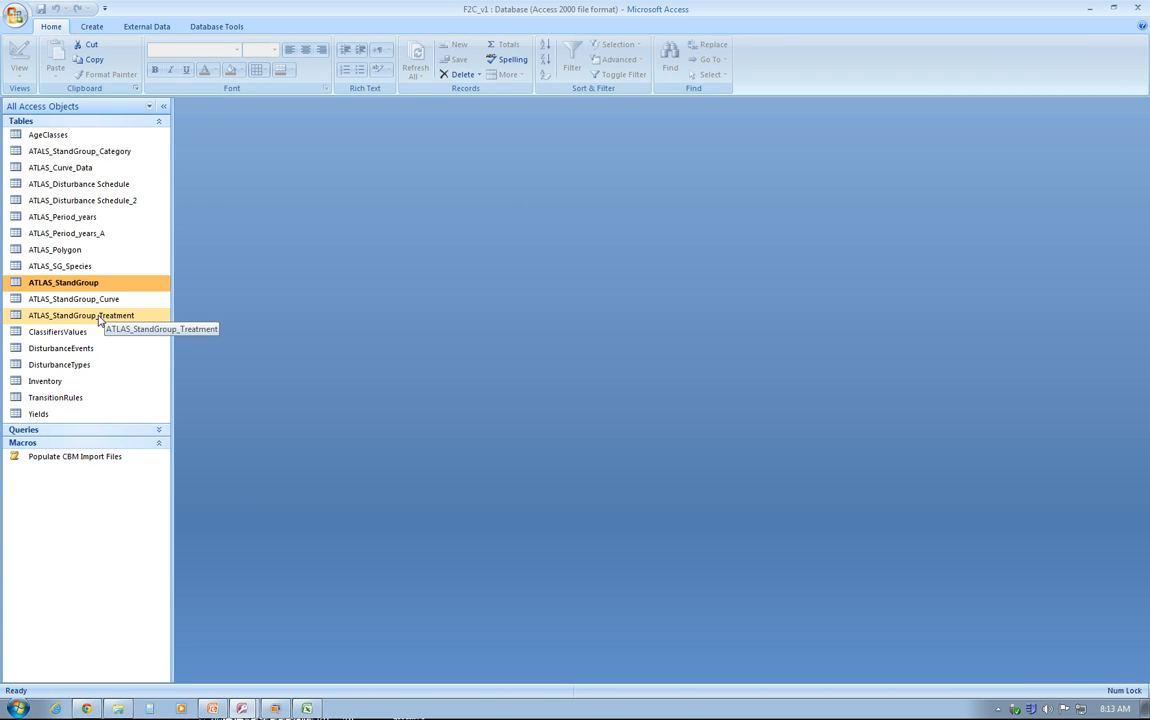
{"action": "double_click", "coordinate": [100, 315]}
{"action": "left_click", "coordinate": [181, 122]}
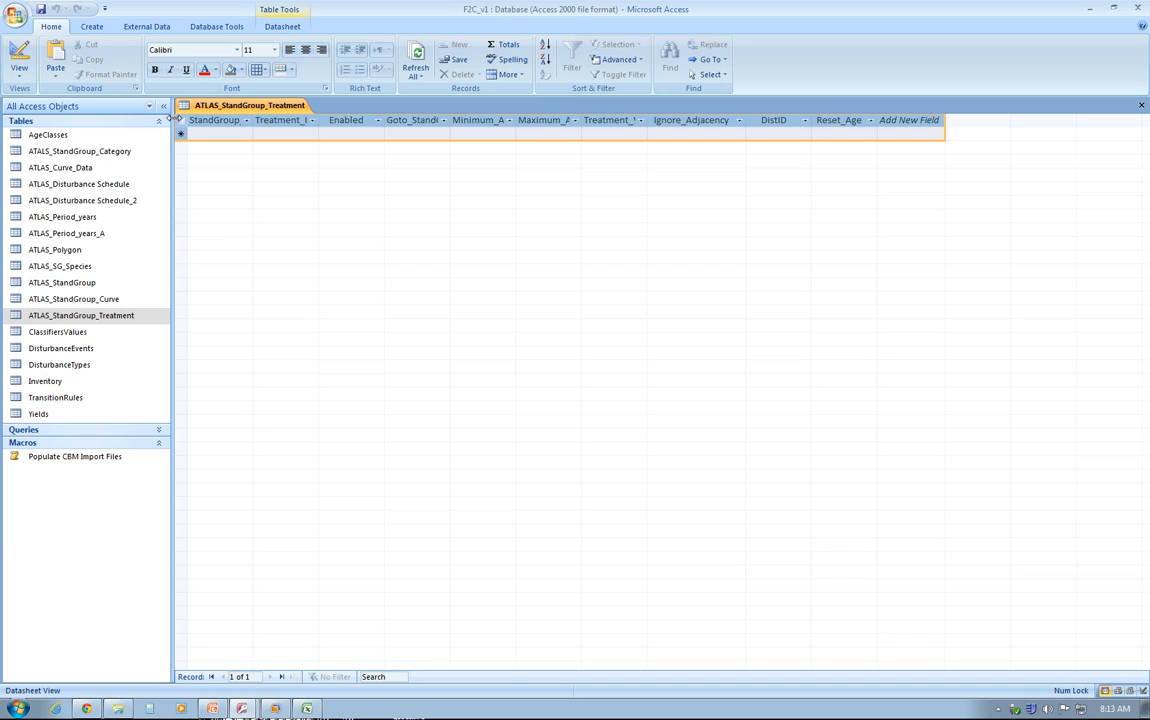
{"action": "key", "text": "ctrl+v"}
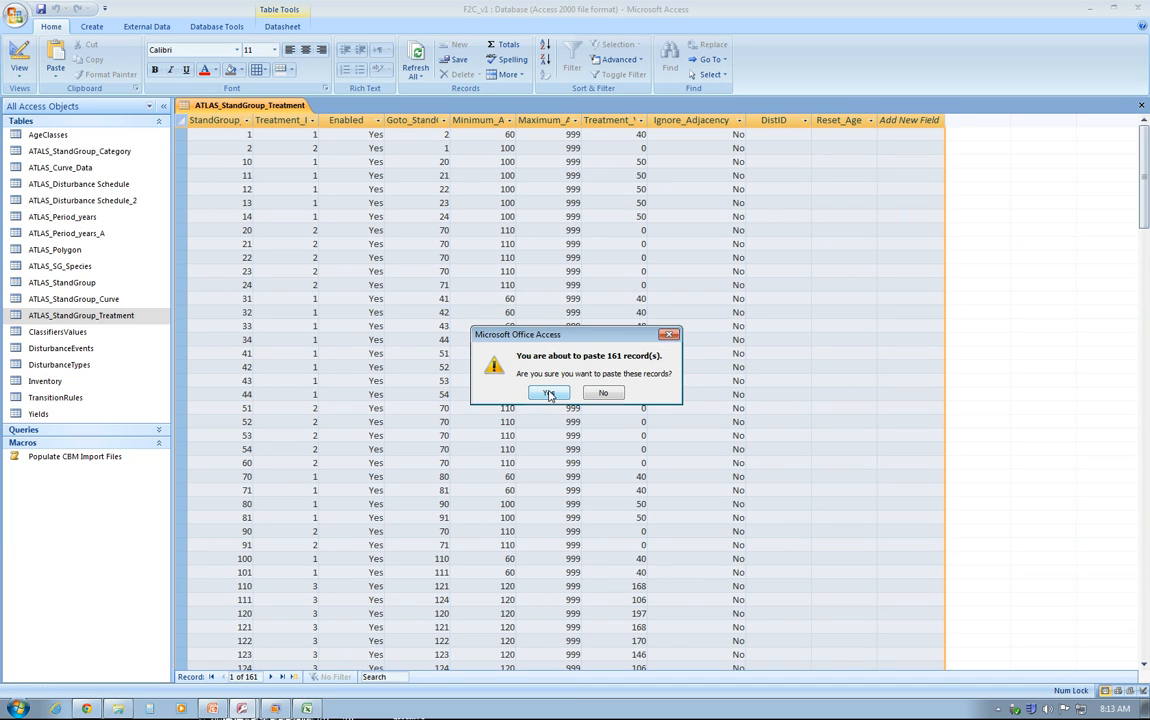
{"action": "left_click", "coordinate": [603, 394]}
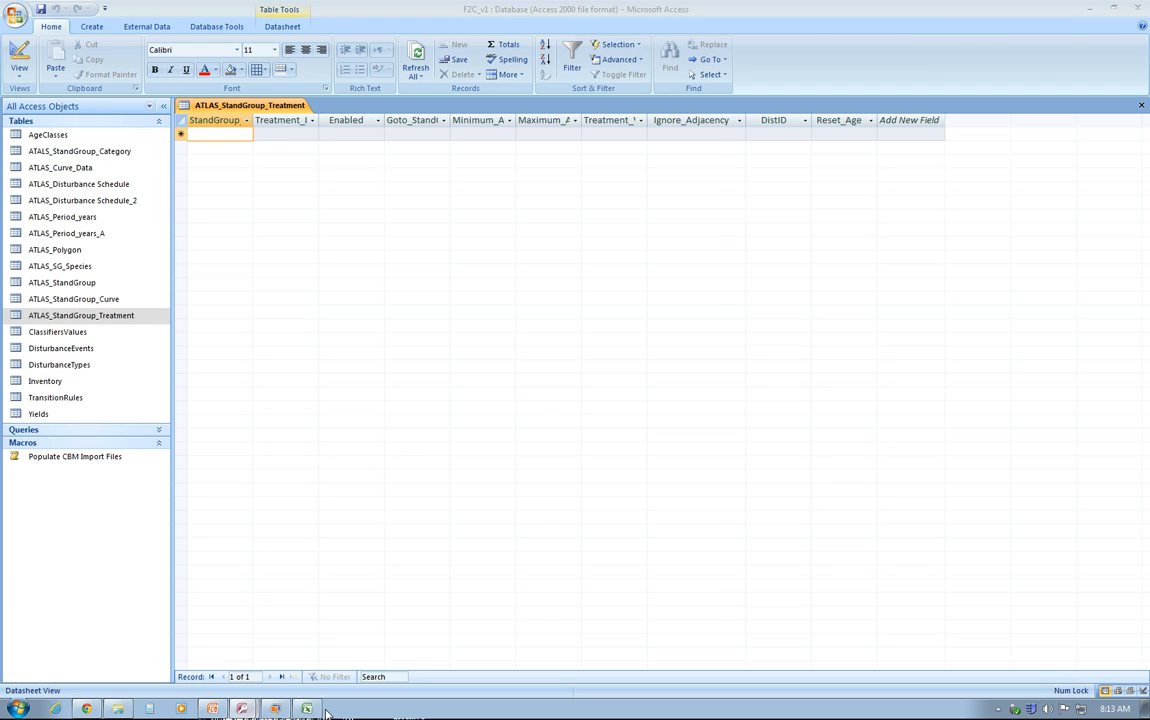
Step: Copy the selected A2:J161 records in Excel and paste them into the ATLAS_StandGroup_Treatment table in Access
{"action": "left_click", "coordinate": [307, 708]}
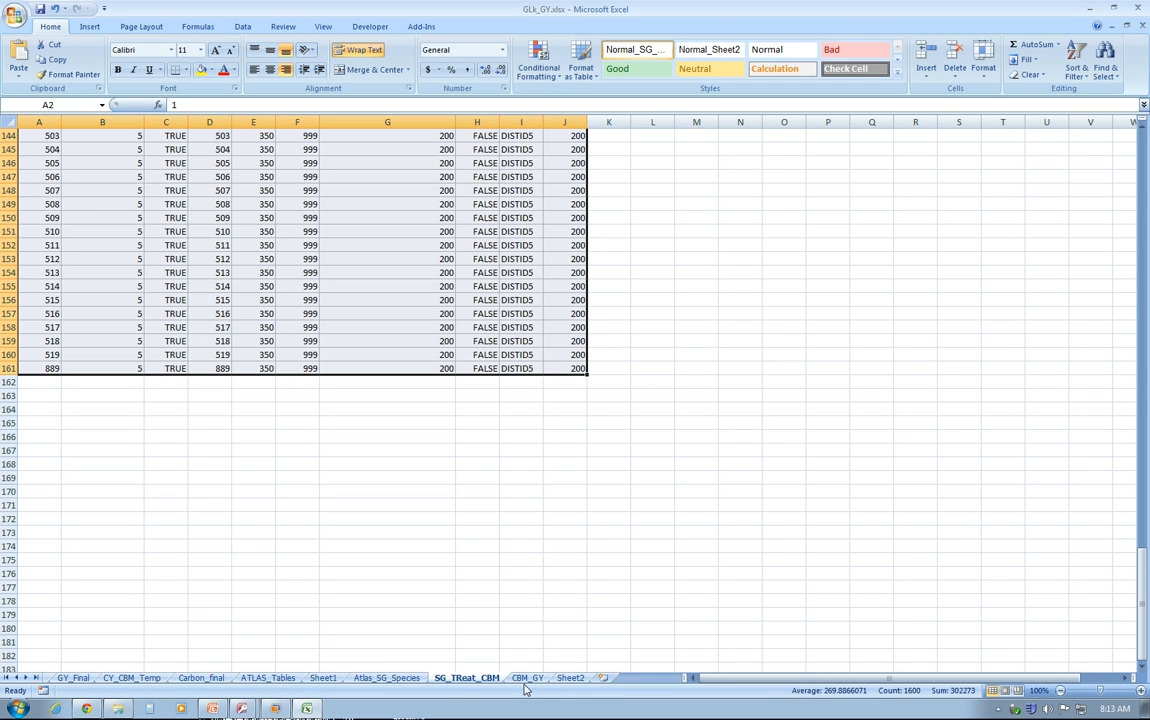
{"action": "key", "text": "ctrl+c"}
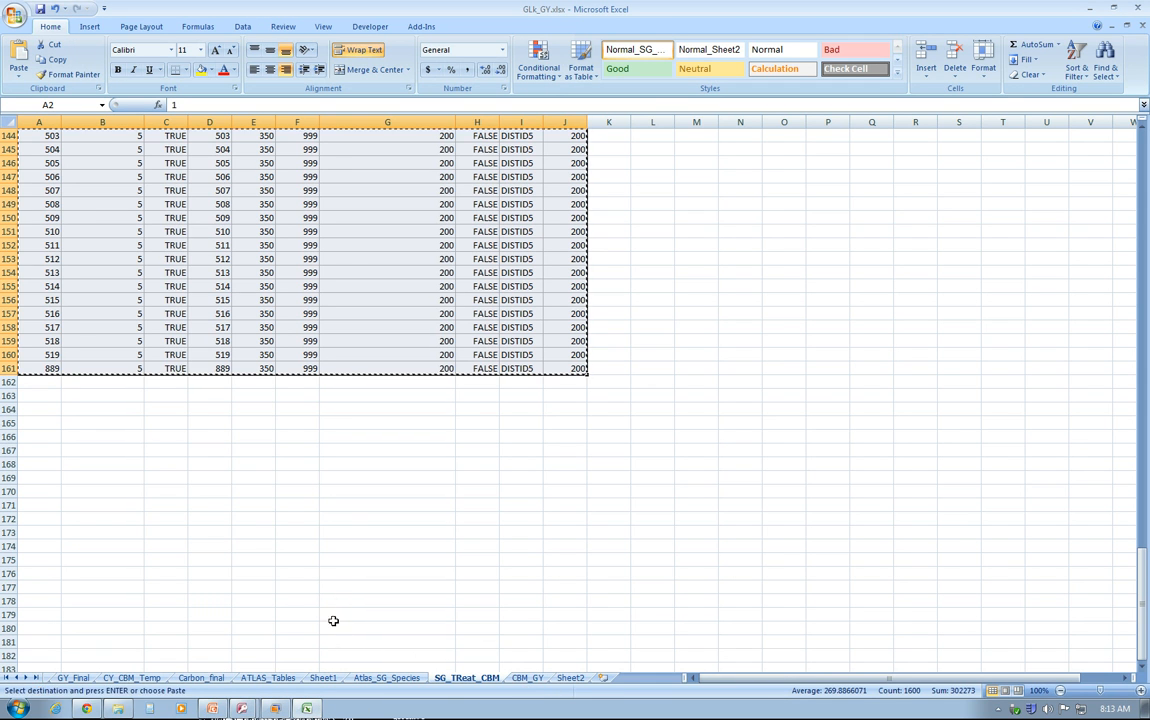
{"action": "left_click", "coordinate": [243, 710]}
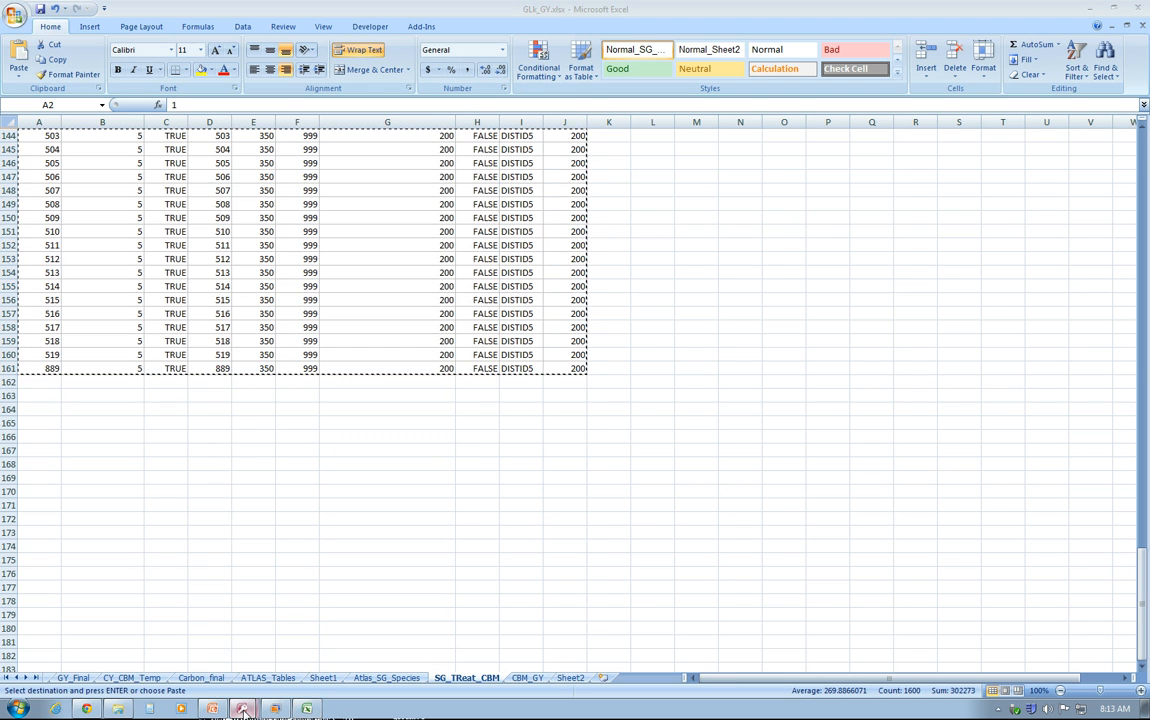
{"action": "left_click", "coordinate": [182, 133]}
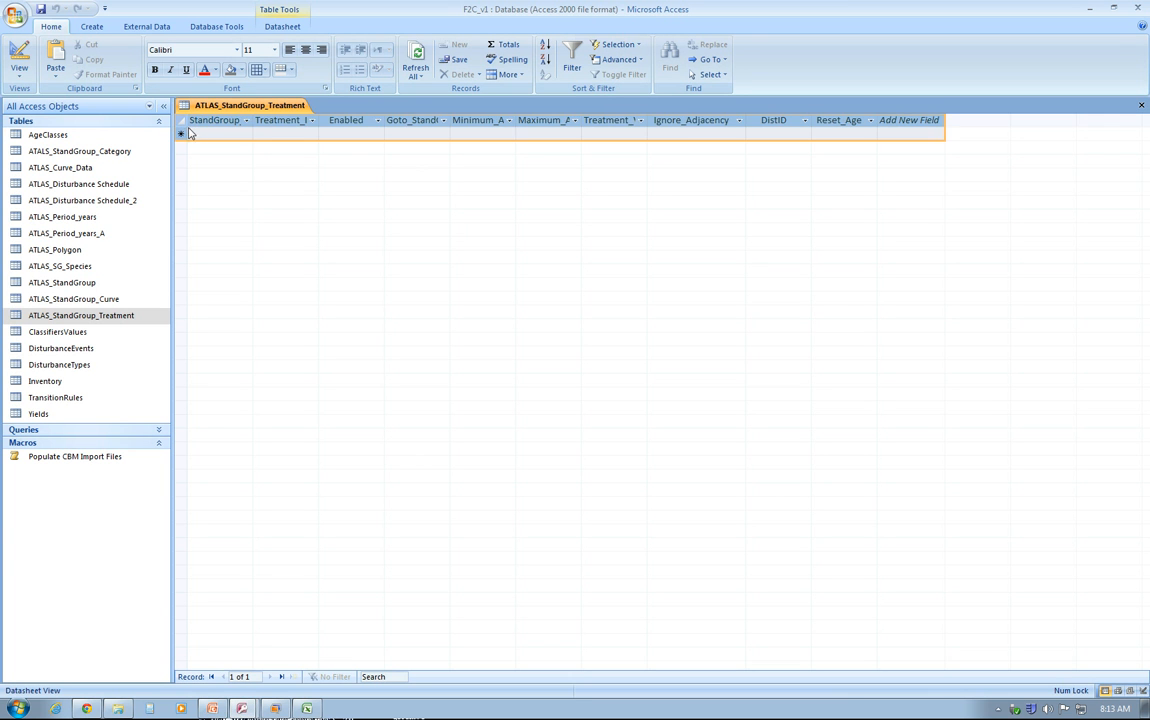
{"action": "key", "text": "ctrl+v"}
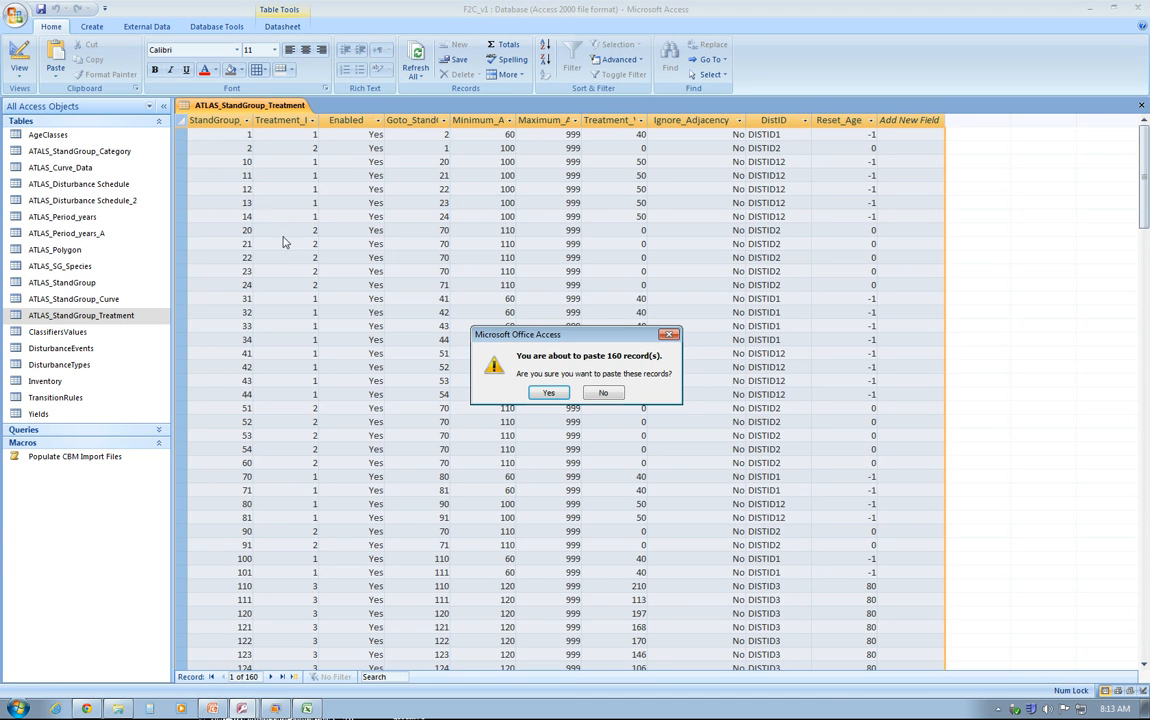
{"action": "left_click", "coordinate": [545, 391]}
Step: Confirm the paste and start a new record after the last treatment with stand group 888, treatment ID 2 and go-to stand group 888
{"action": "scroll", "coordinate": [600, 460], "scroll_direction": "down", "scroll_amount": 20}
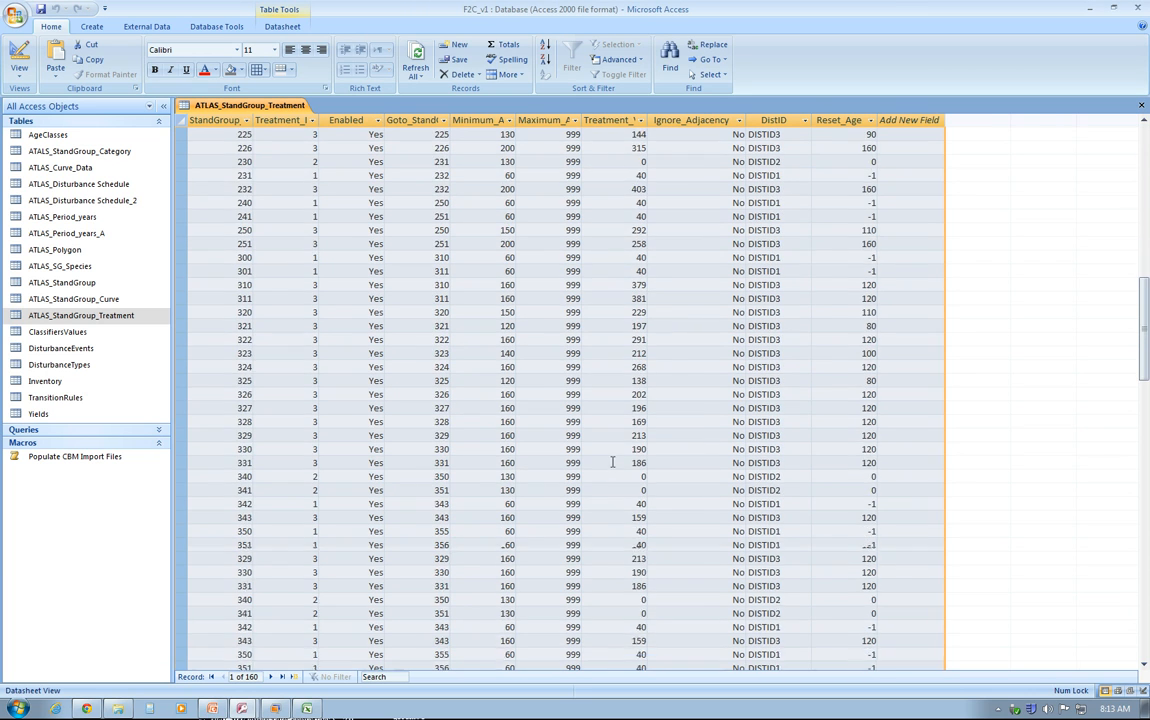
{"action": "scroll", "coordinate": [588, 464], "scroll_direction": "down", "scroll_amount": 20}
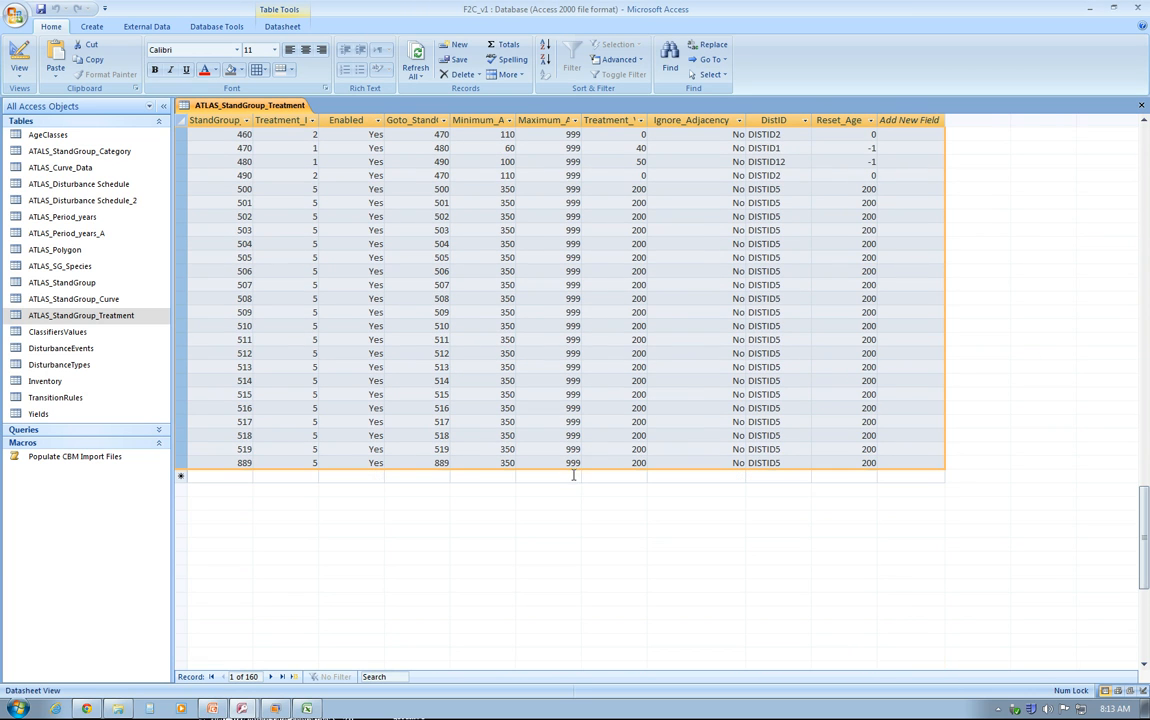
{"action": "left_click", "coordinate": [228, 475]}
{"action": "type", "text": "888"}
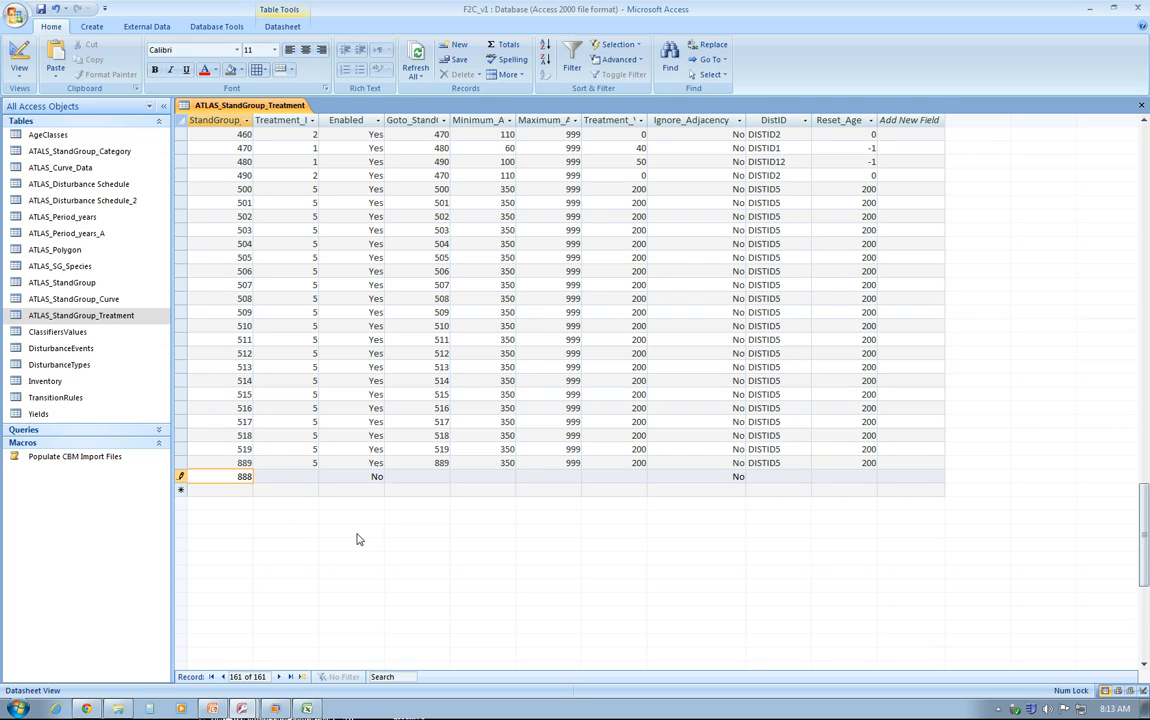
{"action": "key", "text": "Tab"}
{"action": "type", "text": "2"}
{"action": "key", "text": "Tab"}
{"action": "key", "text": "Tab"}
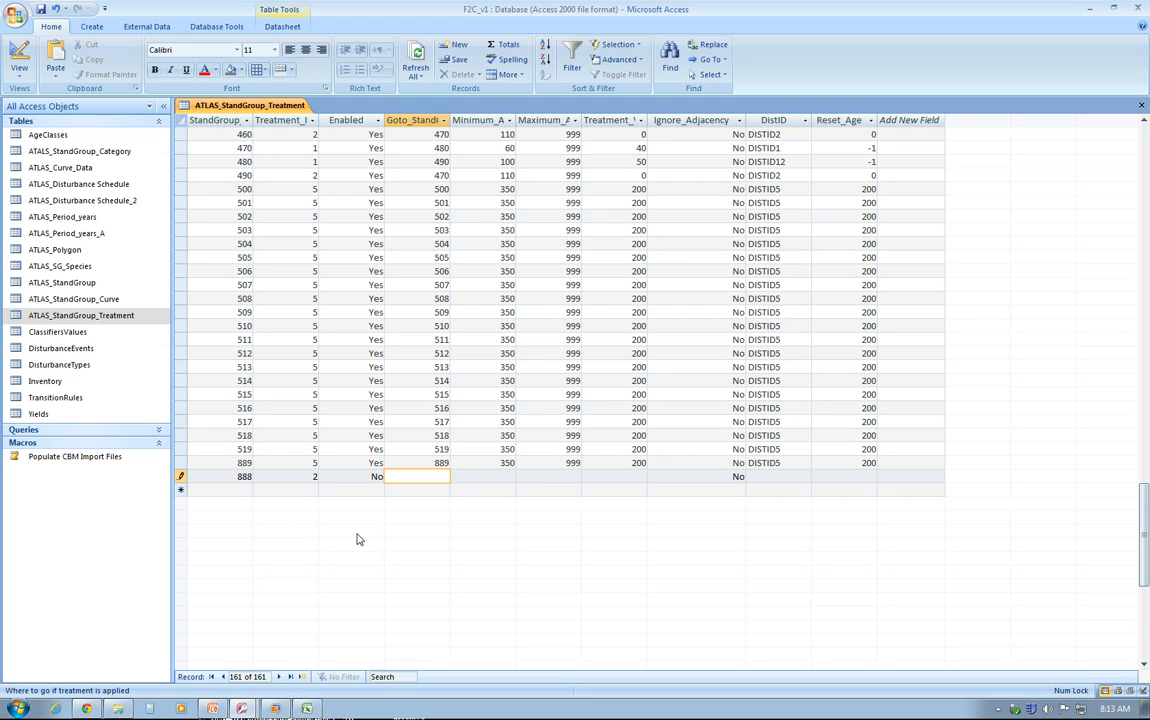
{"action": "key", "text": "Tab"}
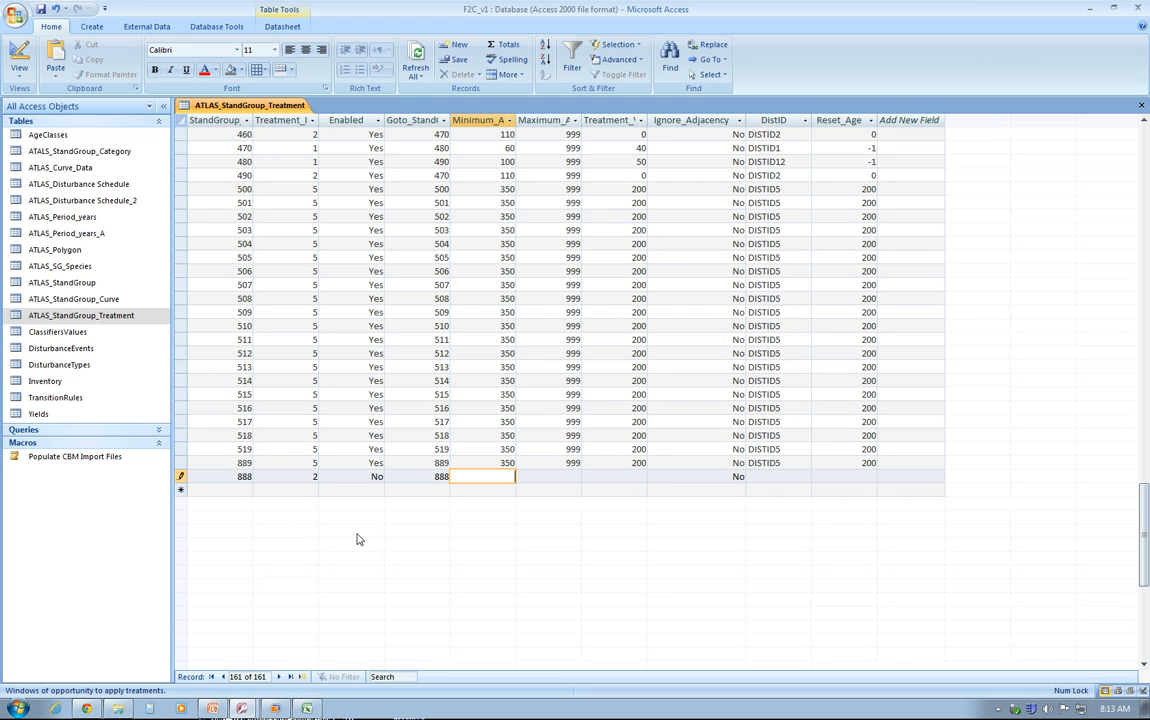
Step: Complete the stand group 888 record with minimum age 200, maximum age 9999, treatment value 200, DistID DISTID2 and Reset_Age 0
{"action": "type", "text": "200"}
{"action": "key", "text": "Tab"}
{"action": "type", "text": "9999"}
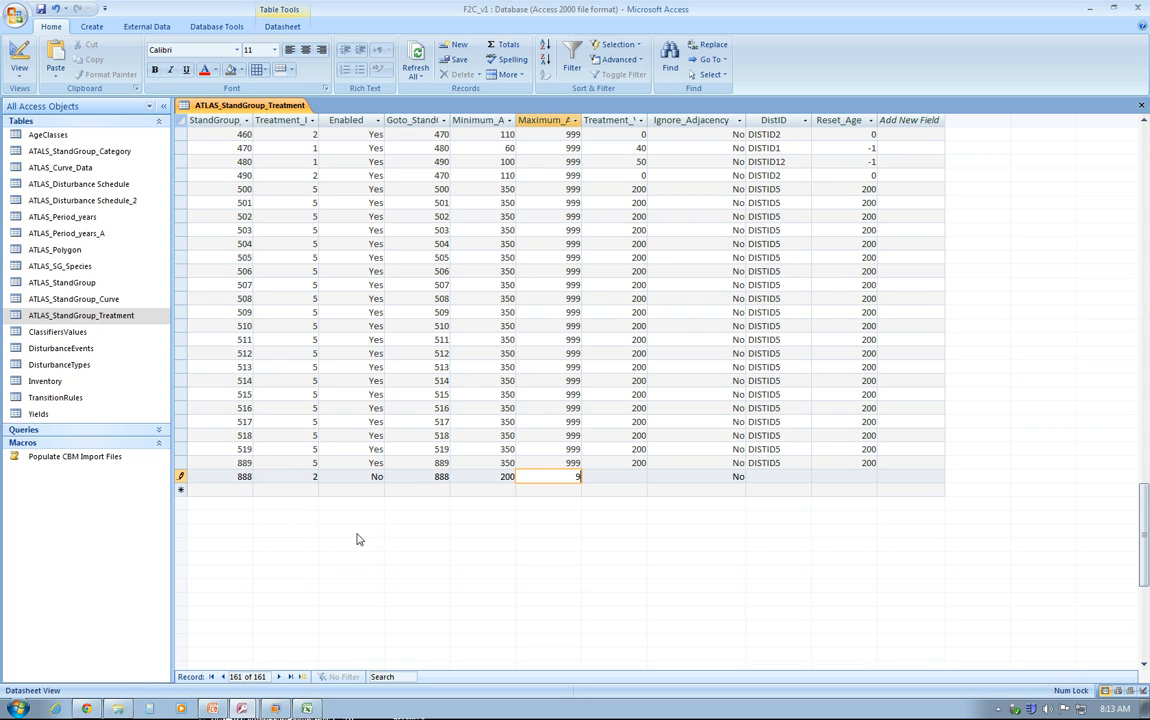
{"action": "key", "text": "Tab"}
{"action": "type", "text": "200"}
{"action": "key", "text": "Tab"}
{"action": "key", "text": "Tab"}
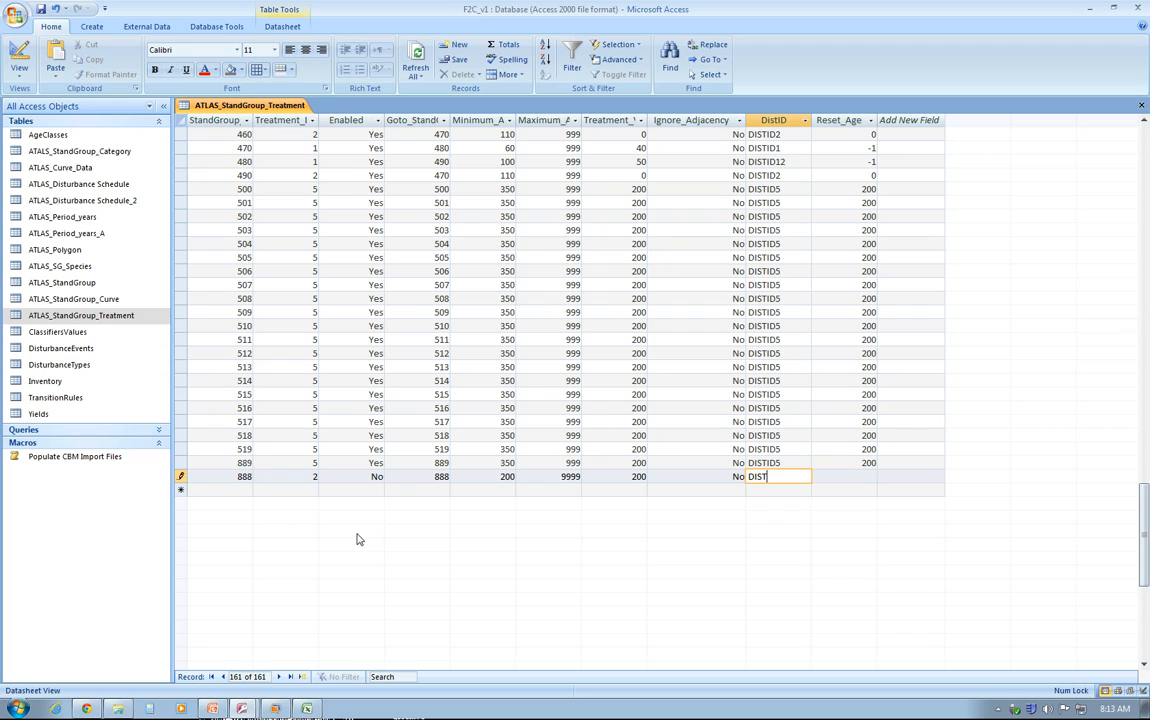
{"action": "key", "text": "Tab"}
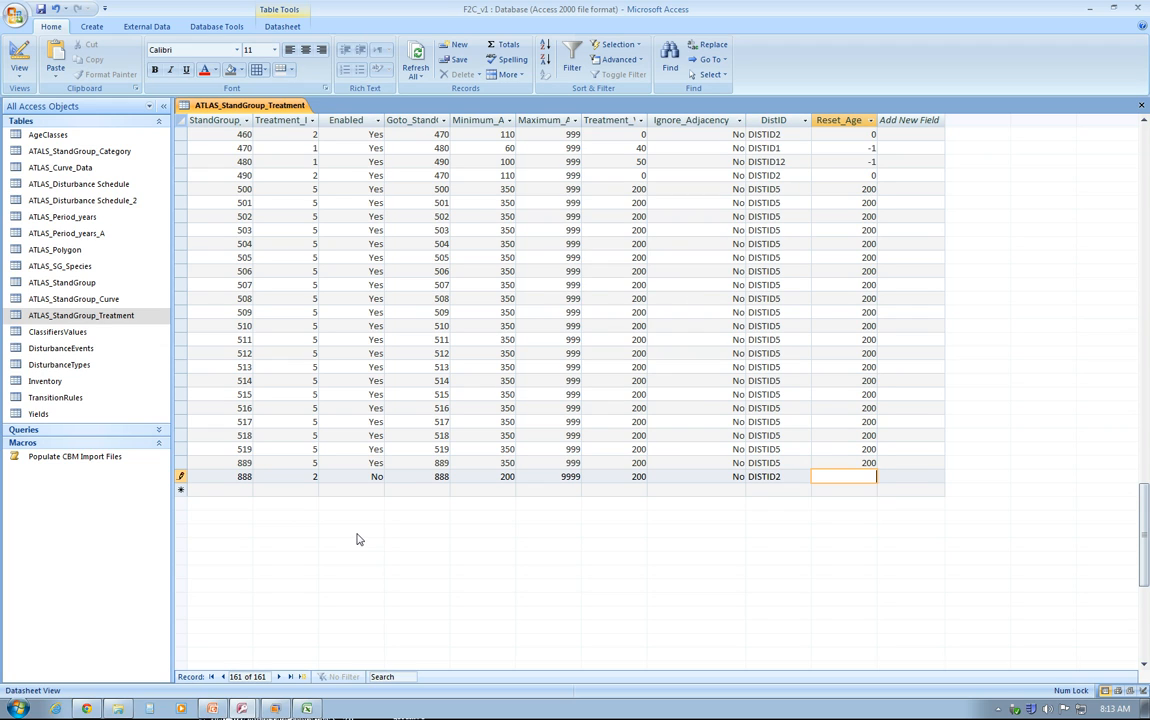
{"action": "key", "text": "Down"}
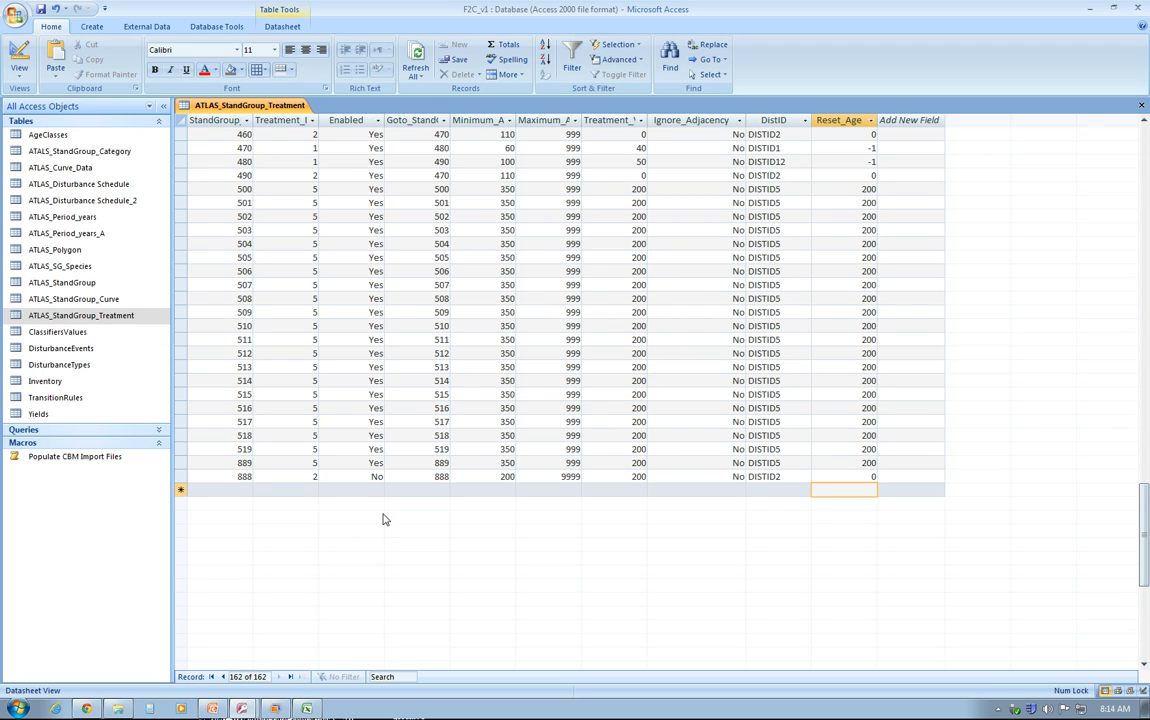
Step: Close the ATLAS_StandGroup_Treatment table and switch to PowerPoint to show the Step by Step Example slide with the import order
{"action": "left_click", "coordinate": [1140, 106]}
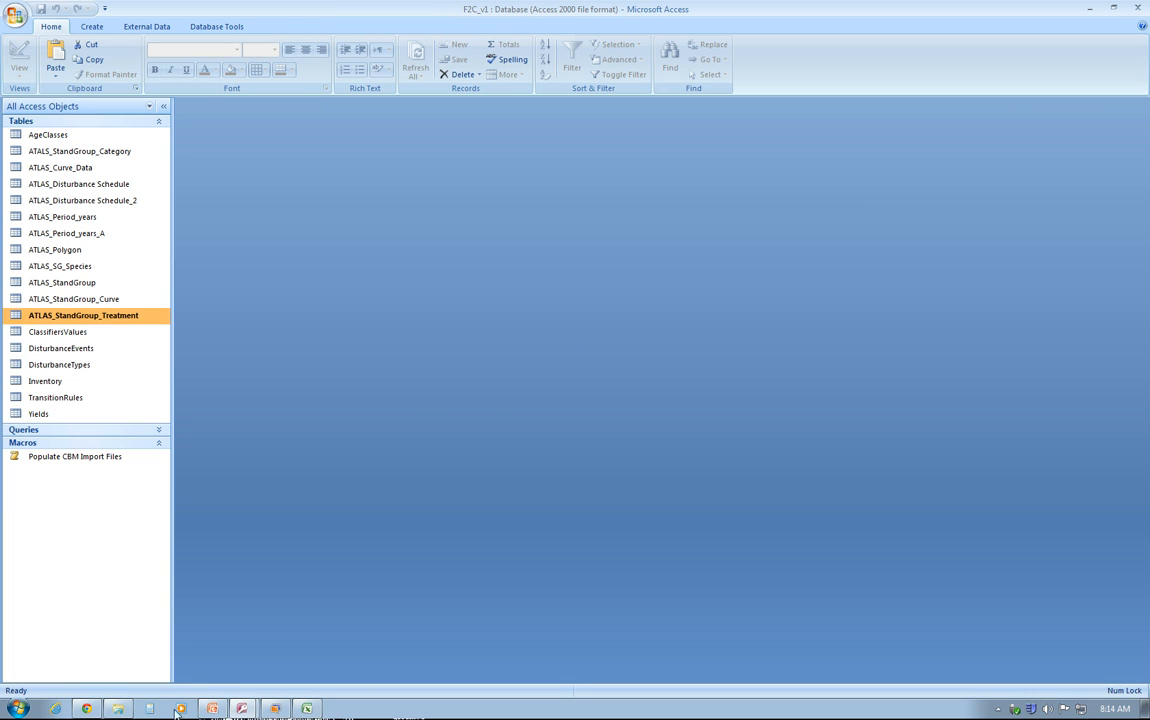
{"action": "key", "text": "alt+Tab"}
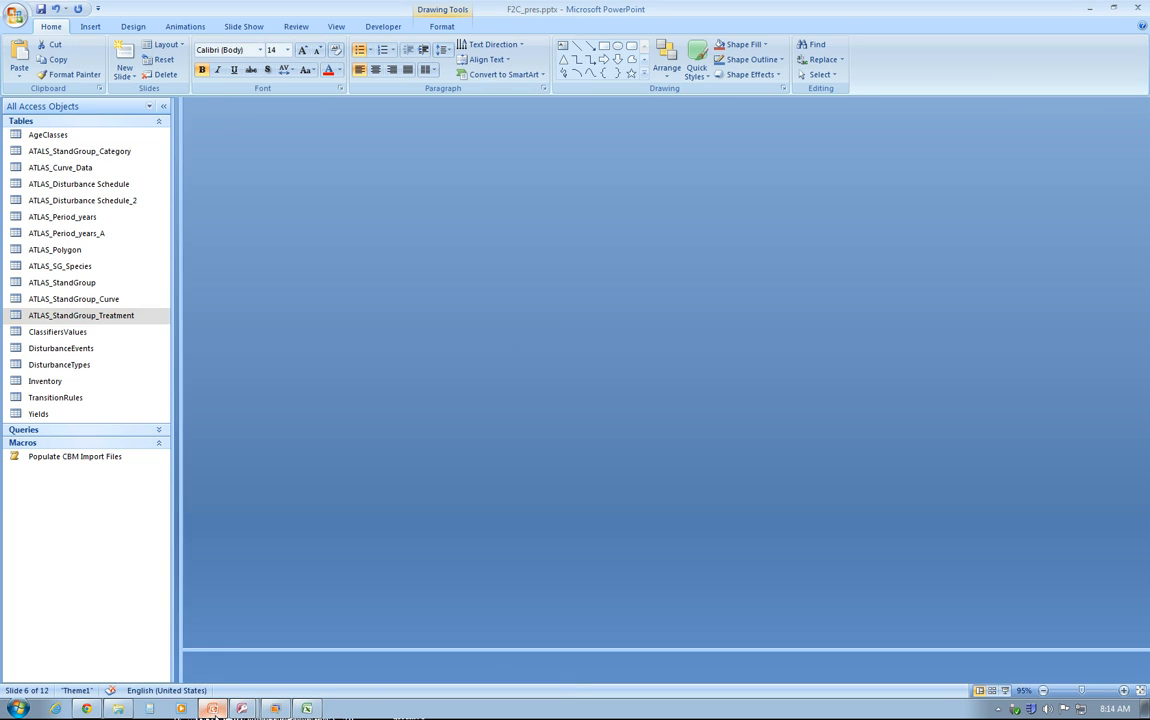
{"action": "left_click", "coordinate": [132, 212]}
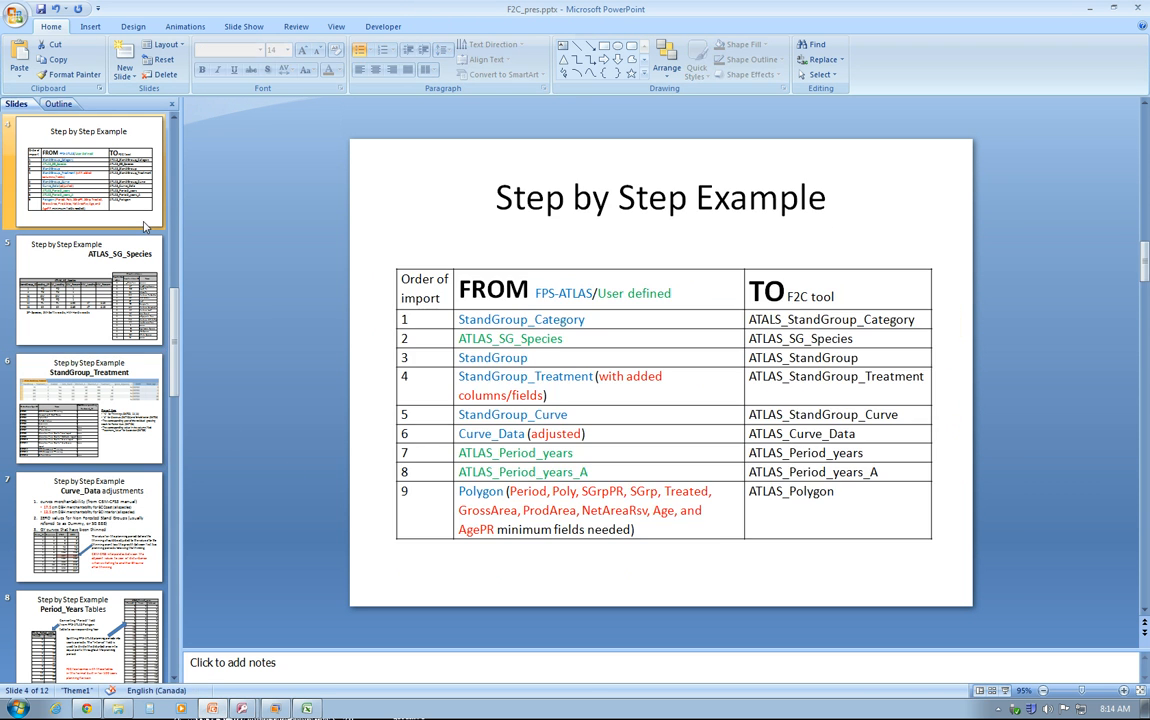